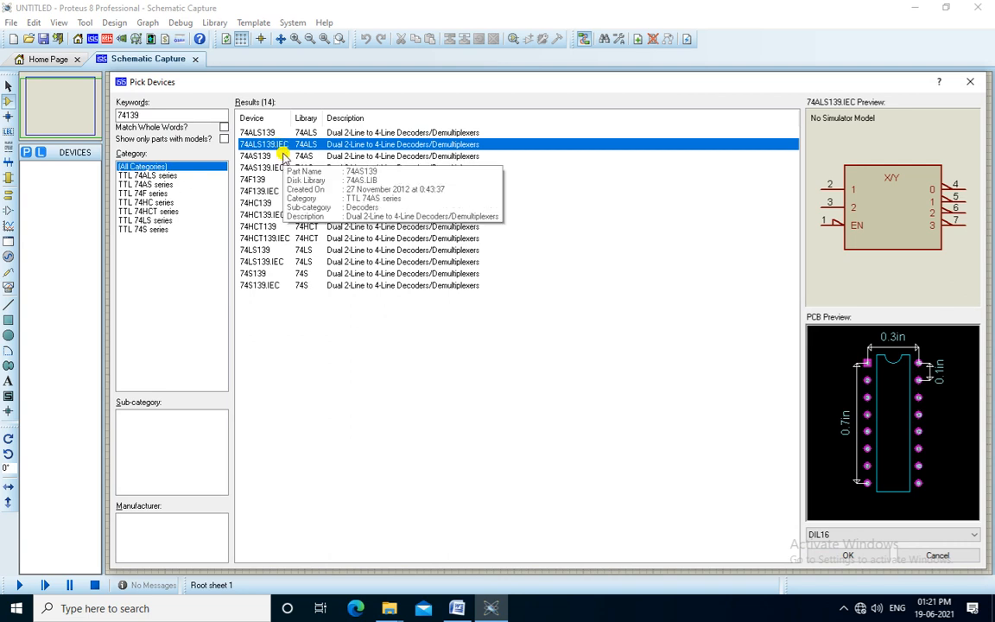
# Add the 74HC139 dual 2-line to 4-line decoder from the 74HC library to the device list
pyautogui.press('Down')
pyautogui.press('Down')
pyautogui.press('Down')
pyautogui.press('Down')
pyautogui.press('Down')
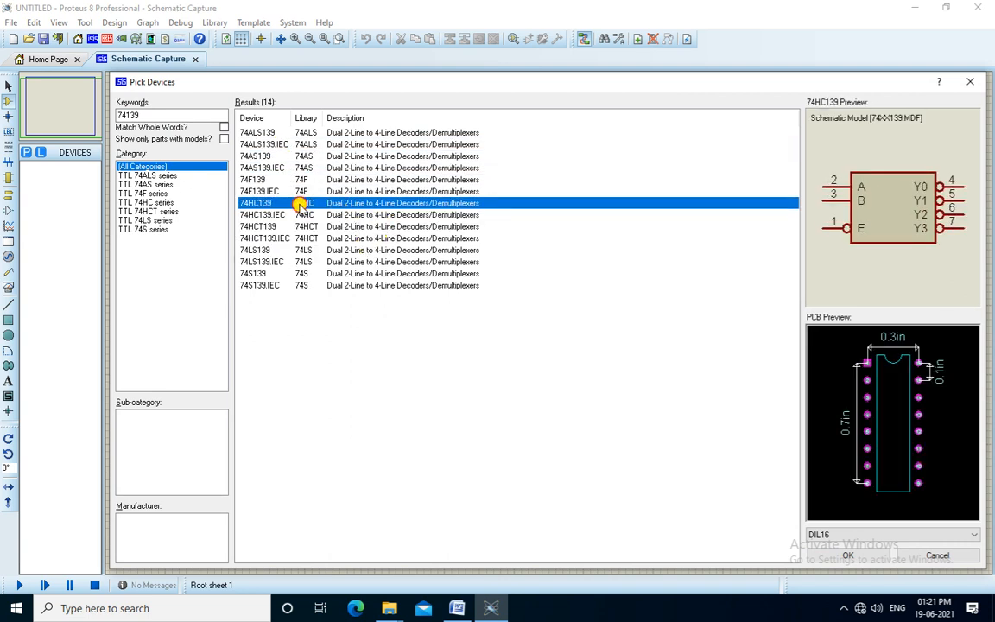
pyautogui.doubleClick(300, 205)
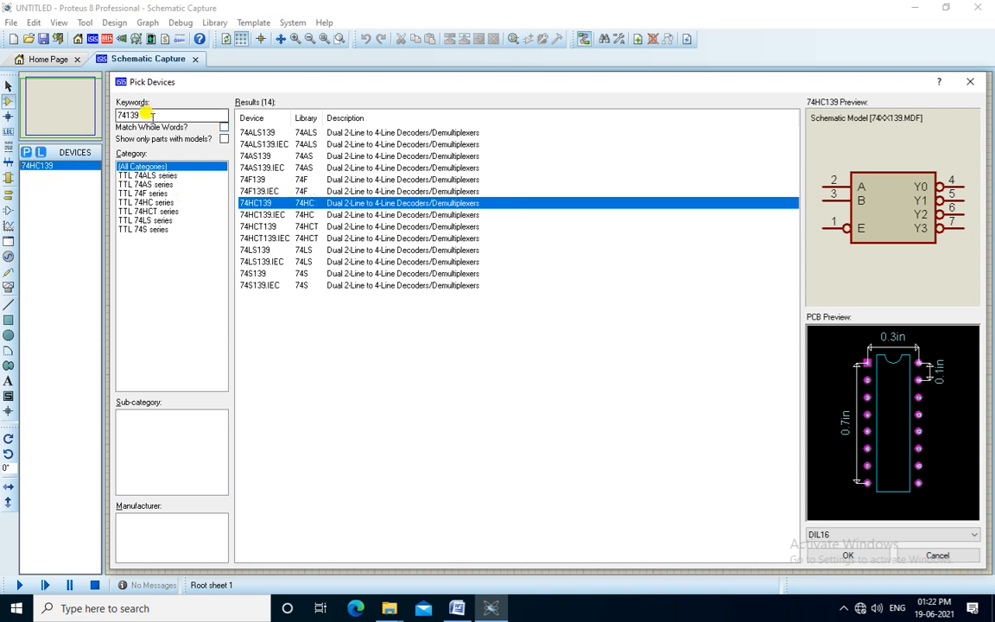
# Search the device library for "switch" and add the SW-SPDT-MOM momentary switch to the device list
pyautogui.moveTo(148, 114); pyautogui.dragTo(96, 116)
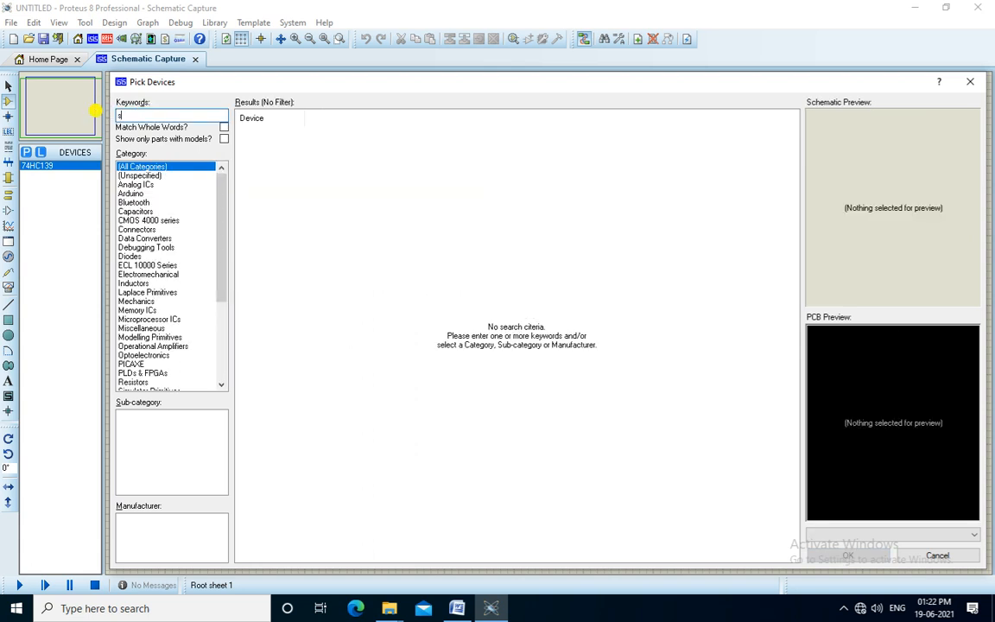
pyautogui.write('switch')
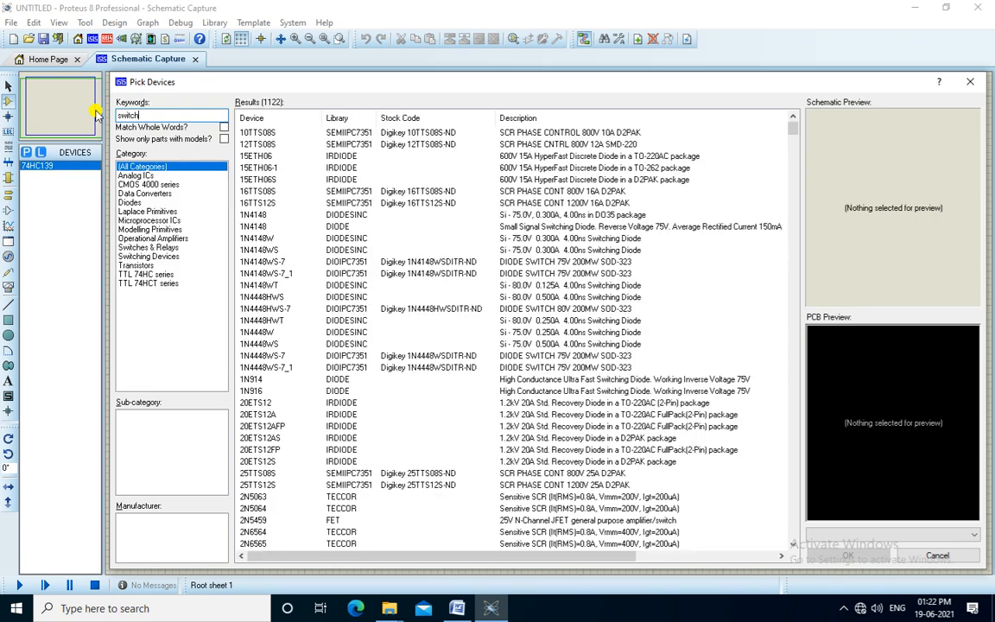
pyautogui.click(265, 521)
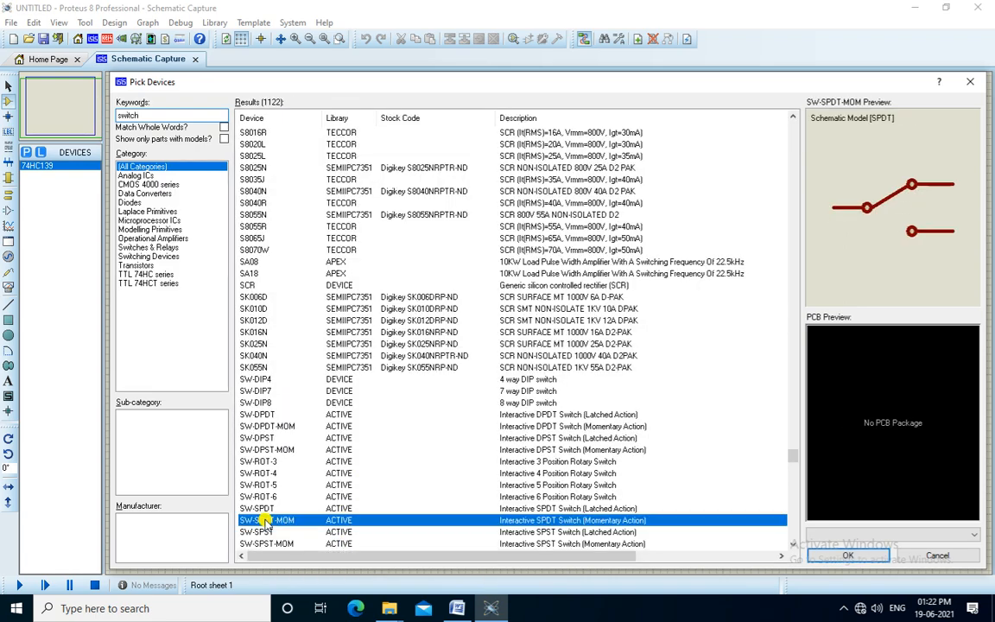
pyautogui.doubleClick(265, 521)
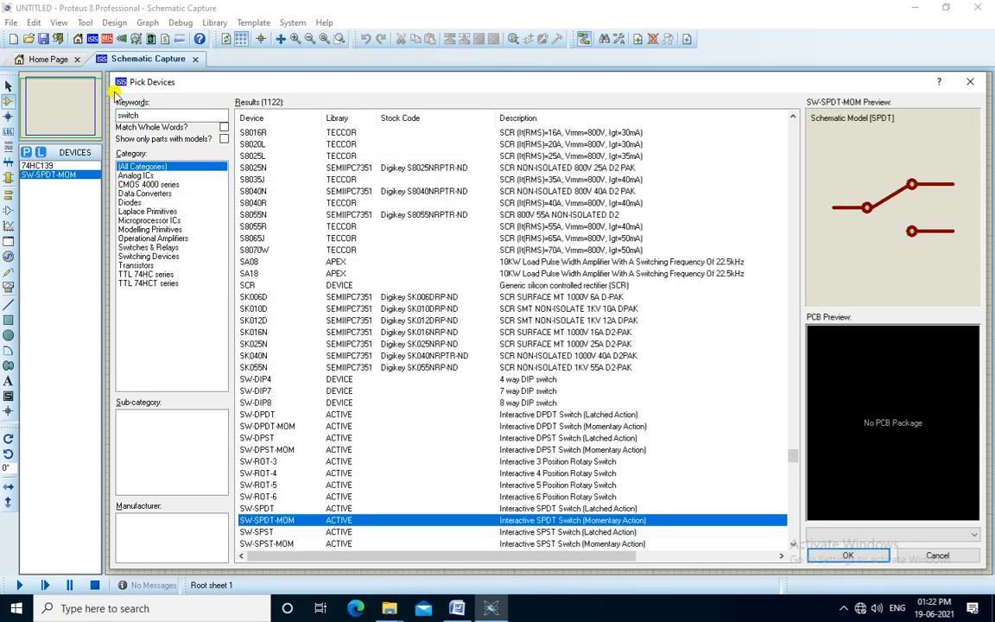
# Find the RESISTOR primitive and the LED-BIBY bi-colour LED, add both to the device list, and finish picking devices
pyautogui.moveTo(141, 115); pyautogui.dragTo(74, 122)
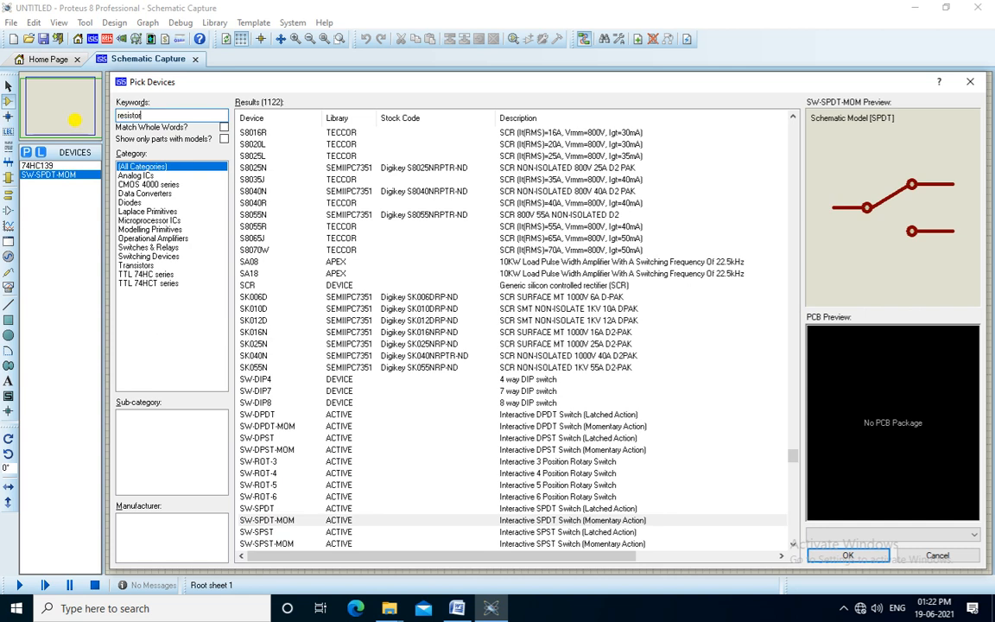
pyautogui.doubleClick(263, 135)
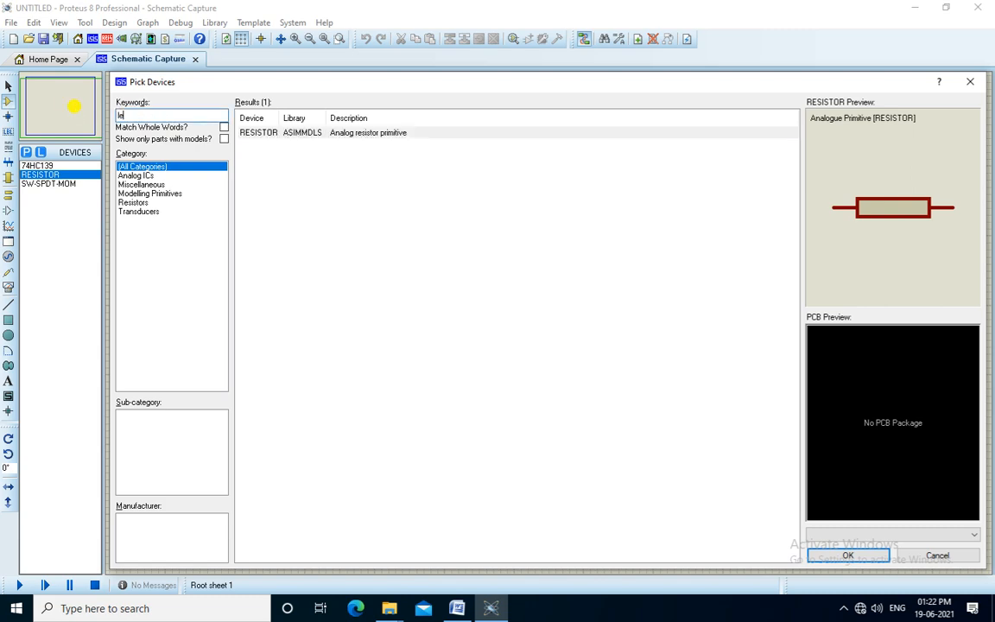
pyautogui.moveTo(409, 561); pyautogui.dragTo(394, 565)
pyautogui.doubleClick(339, 558)
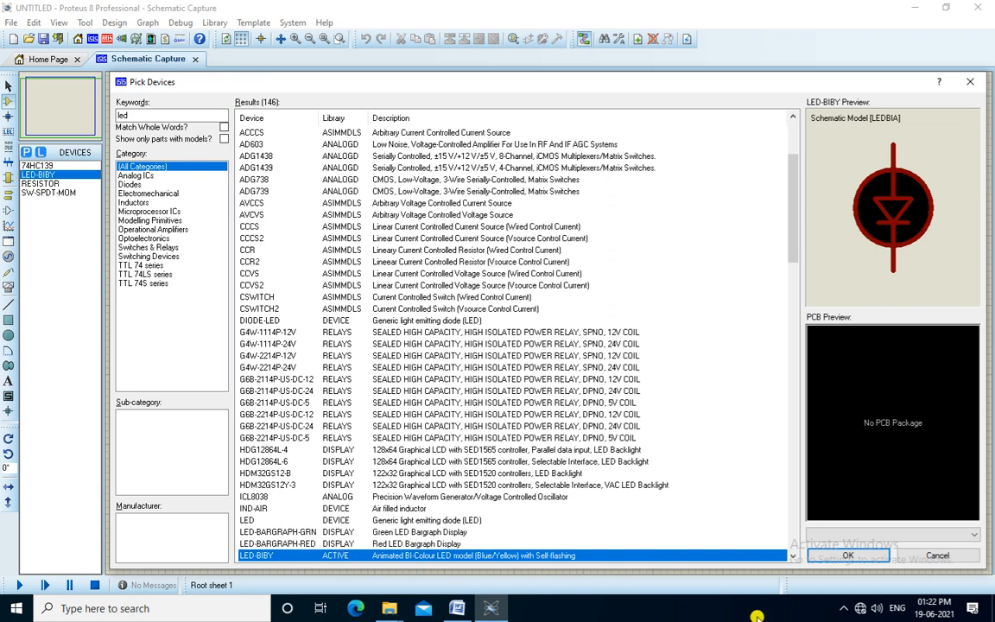
pyautogui.click(829, 556)
# Place one 74HC139 decoder on the schematic sheet, just above and left of the sheet origin
pyautogui.scroll(1, 518, 304)
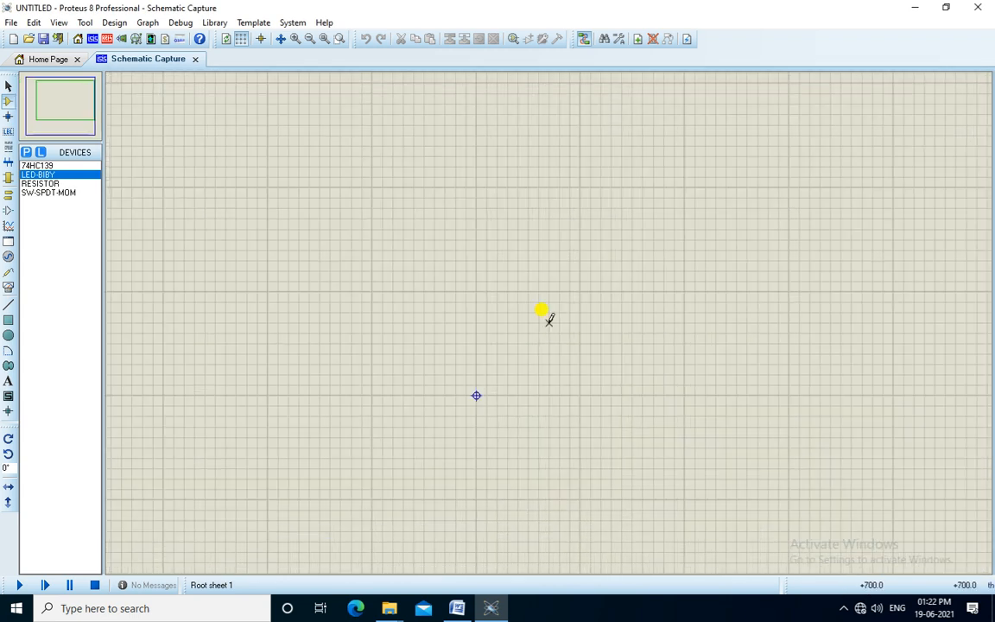
pyautogui.click(63, 101)
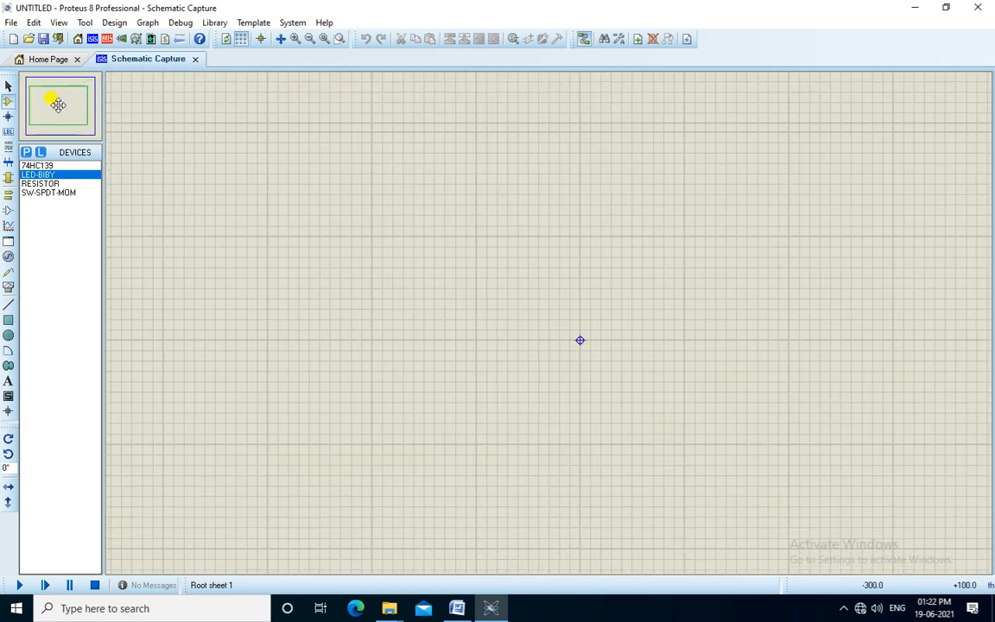
pyautogui.click(60, 107)
pyautogui.click(35, 165)
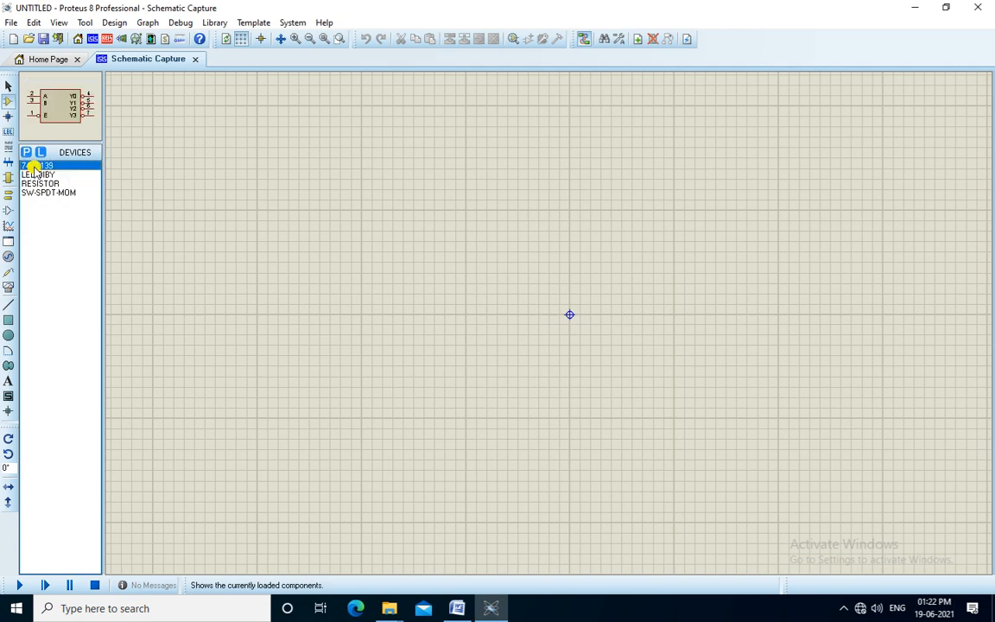
pyautogui.click(508, 233)
pyautogui.click(498, 247)
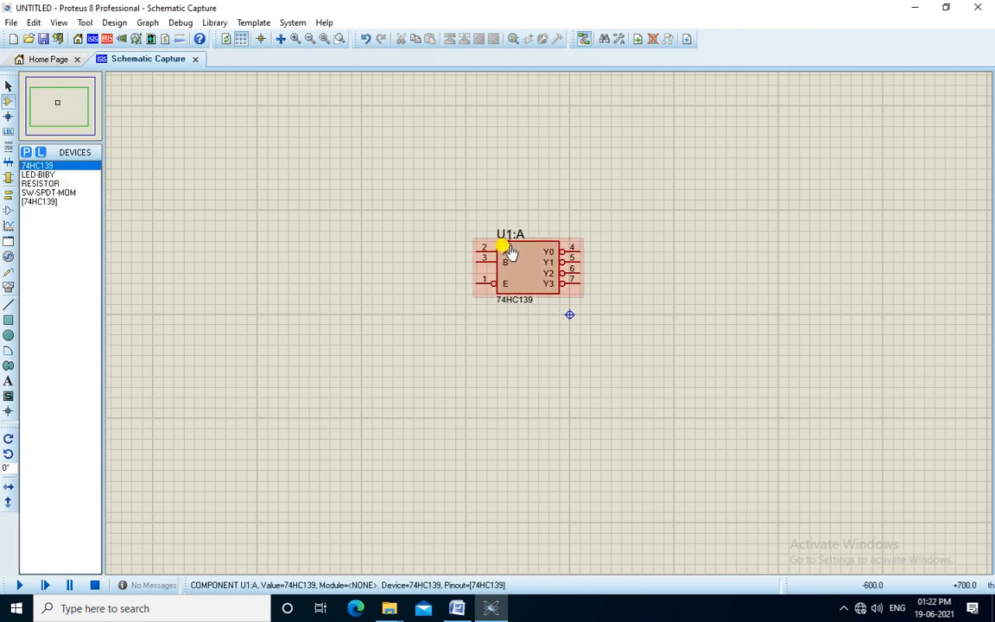
# Place three SW-SPDT-MOM switches in a vertical column to the left of the decoder
pyautogui.scroll(1, 506, 250)
pyautogui.click(65, 106)
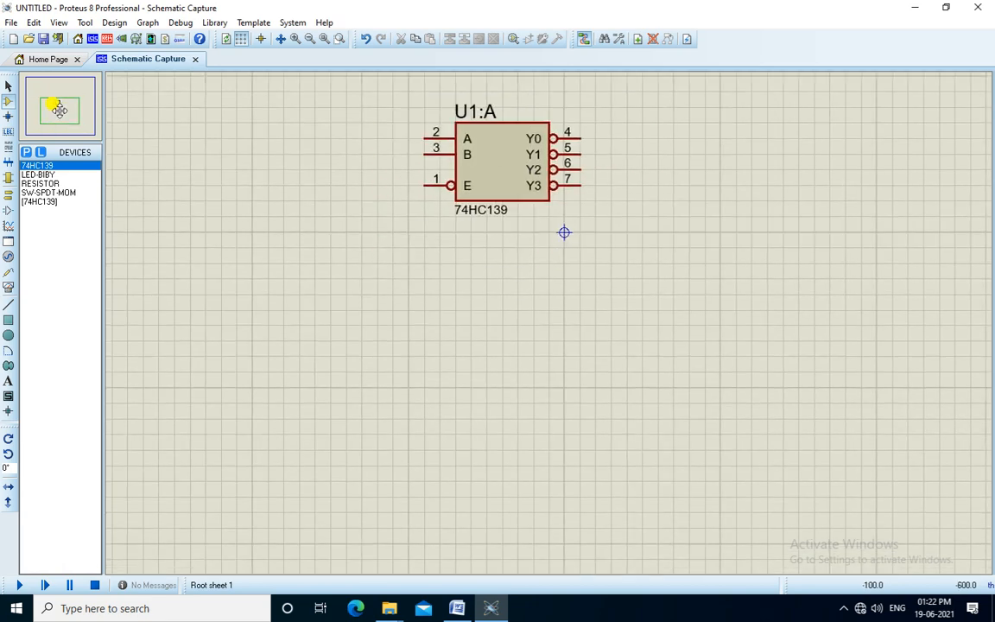
pyautogui.click(36, 193)
pyautogui.click(212, 96)
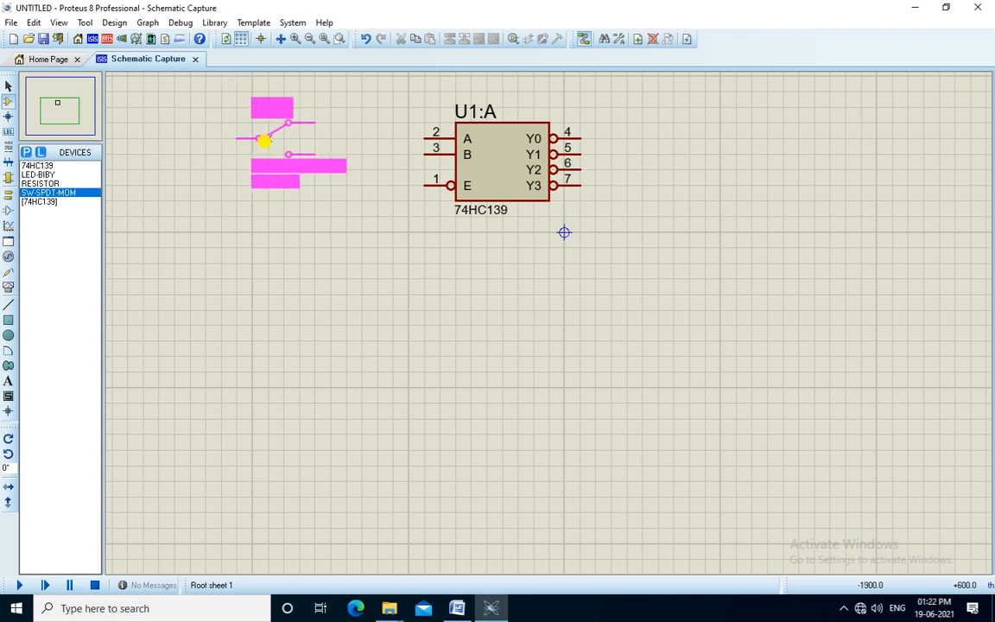
pyautogui.click(247, 152)
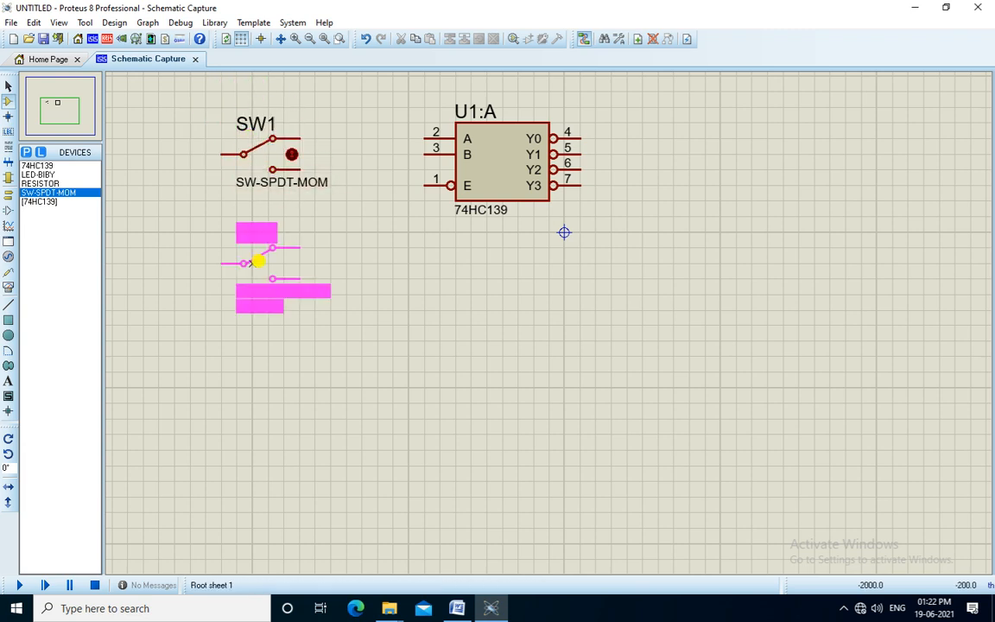
pyautogui.click(251, 262)
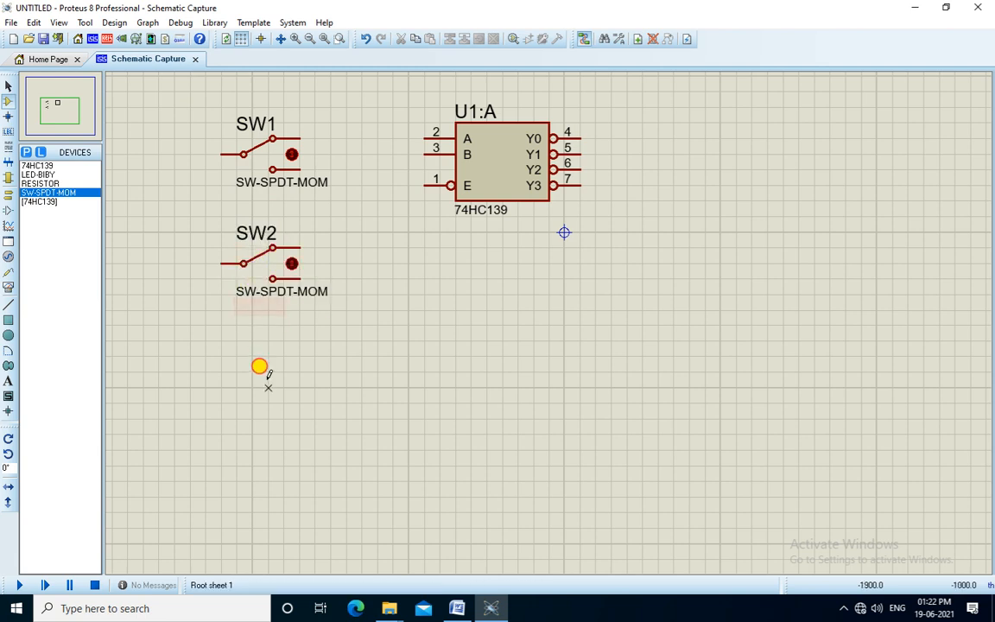
pyautogui.click(251, 369)
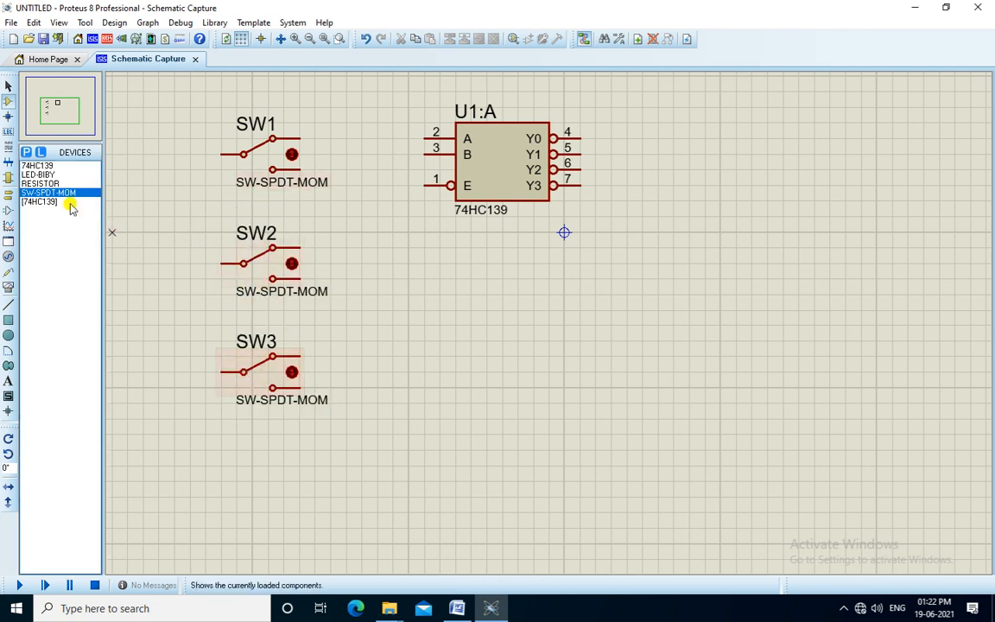
# Place four resistors in a vertical column to the right of the decoder's outputs
pyautogui.click(39, 184)
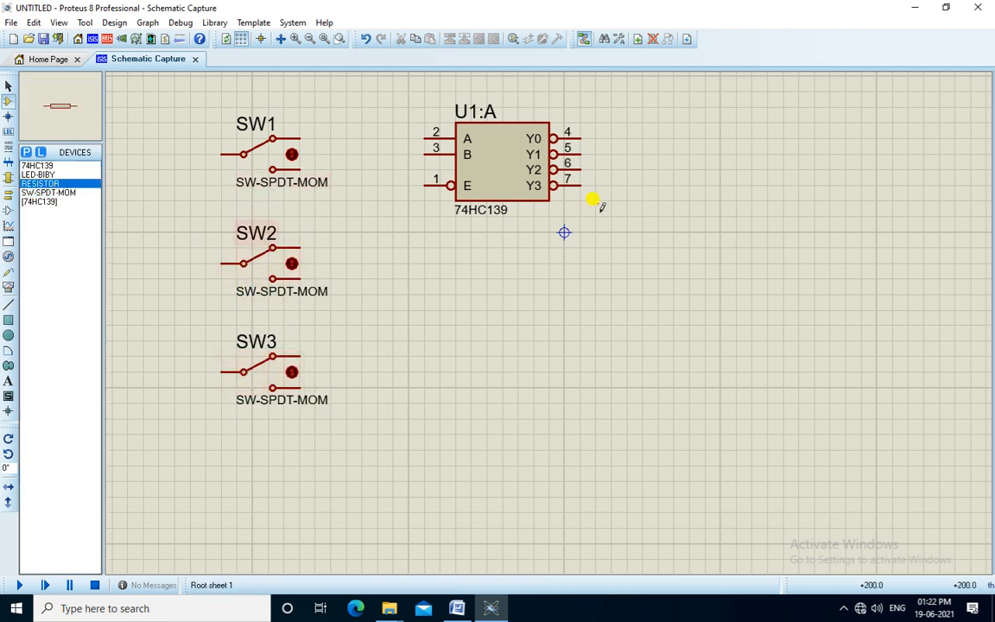
pyautogui.click(640, 146)
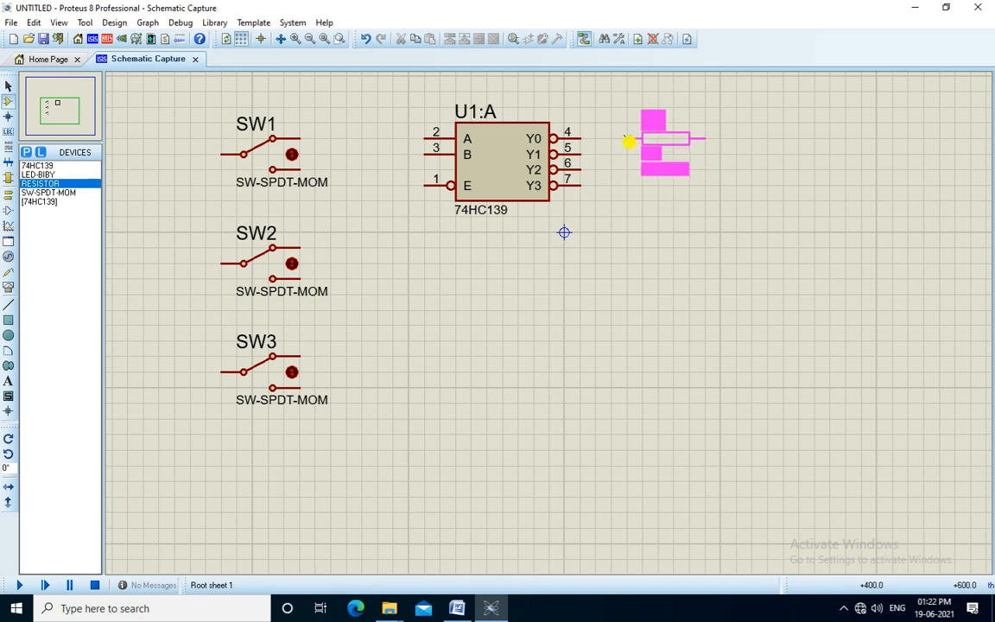
pyautogui.click(629, 141)
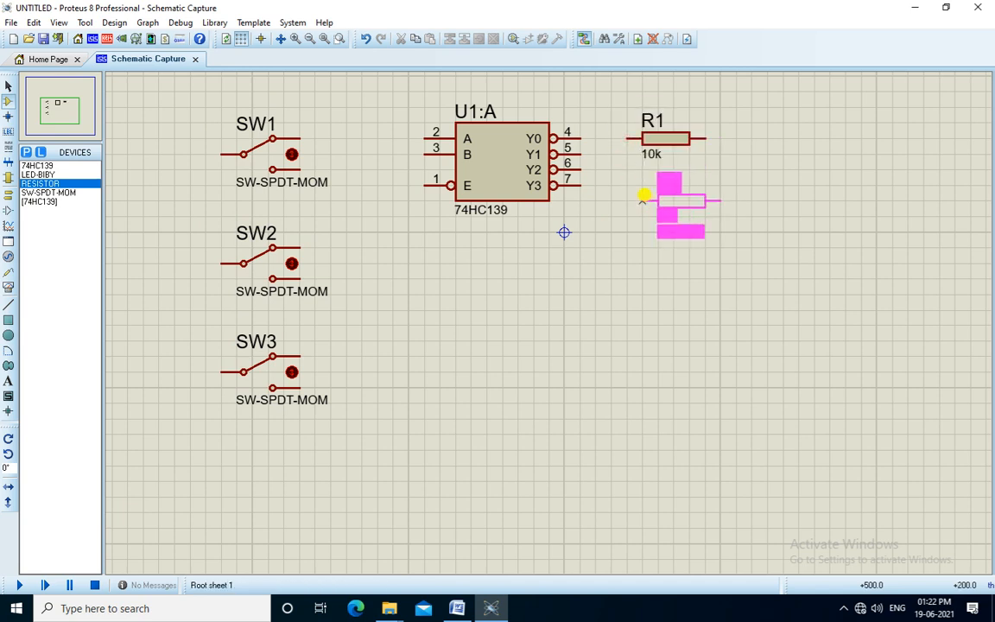
pyautogui.click(629, 198)
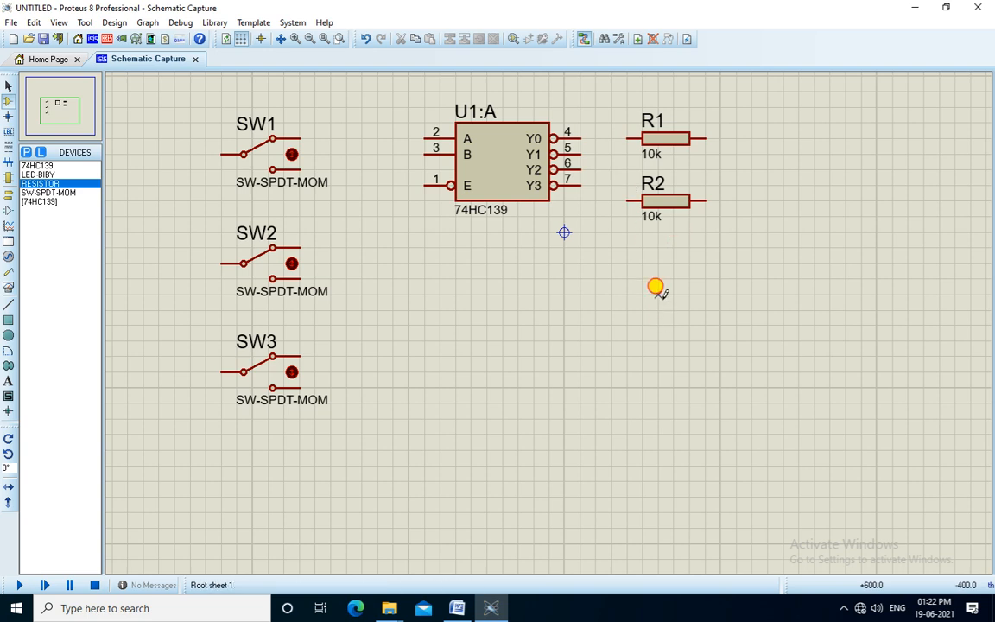
pyautogui.click(628, 262)
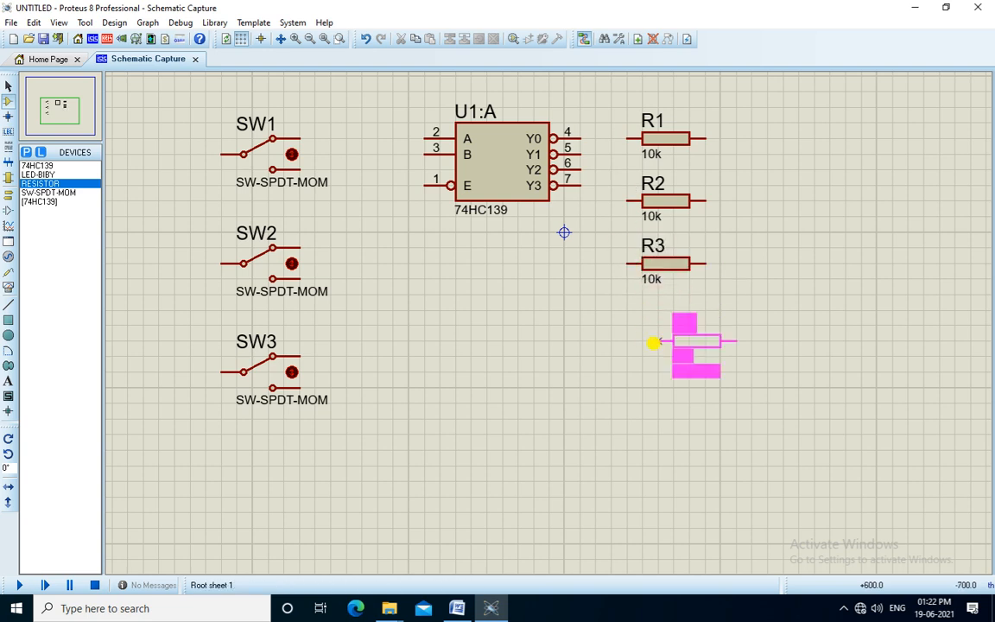
pyautogui.click(629, 341)
# Move the column of four resistors slightly farther right from the decoder
pyautogui.moveTo(730, 86); pyautogui.dragTo(620, 372)
pyautogui.moveTo(670, 296); pyautogui.dragTo(700, 296)
pyautogui.click(553, 328)
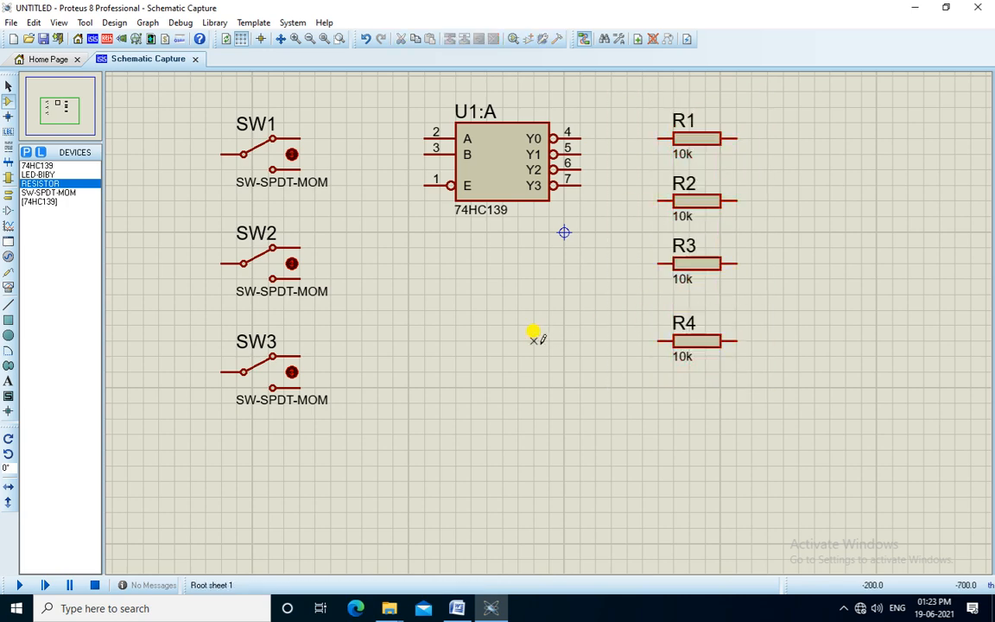
# Place two LED-BIBY LEDs side by side, below and to the right of resistor R4
pyautogui.click(43, 174)
pyautogui.click(795, 391)
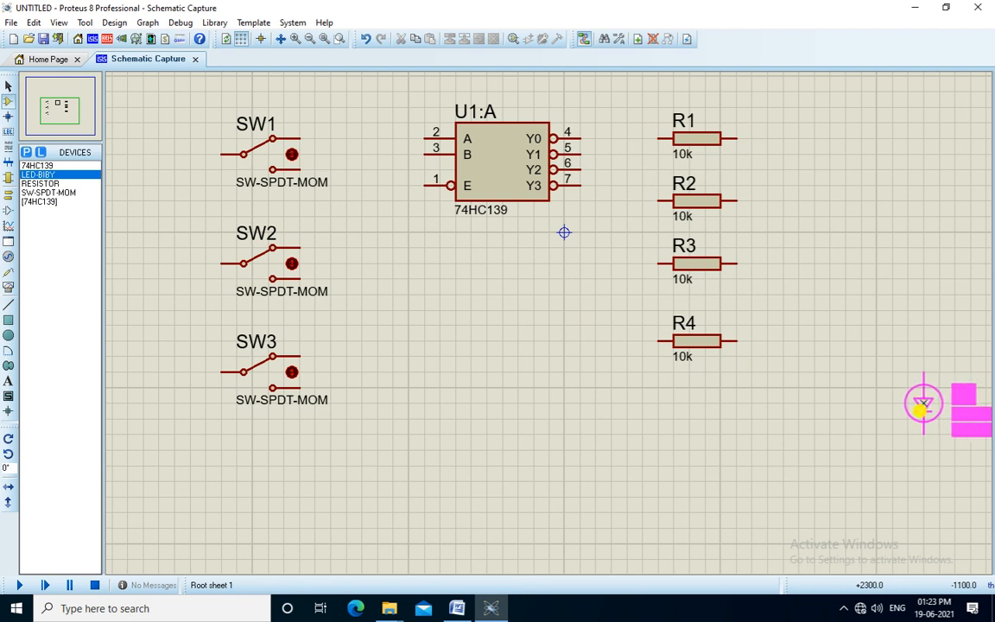
pyautogui.click(922, 404)
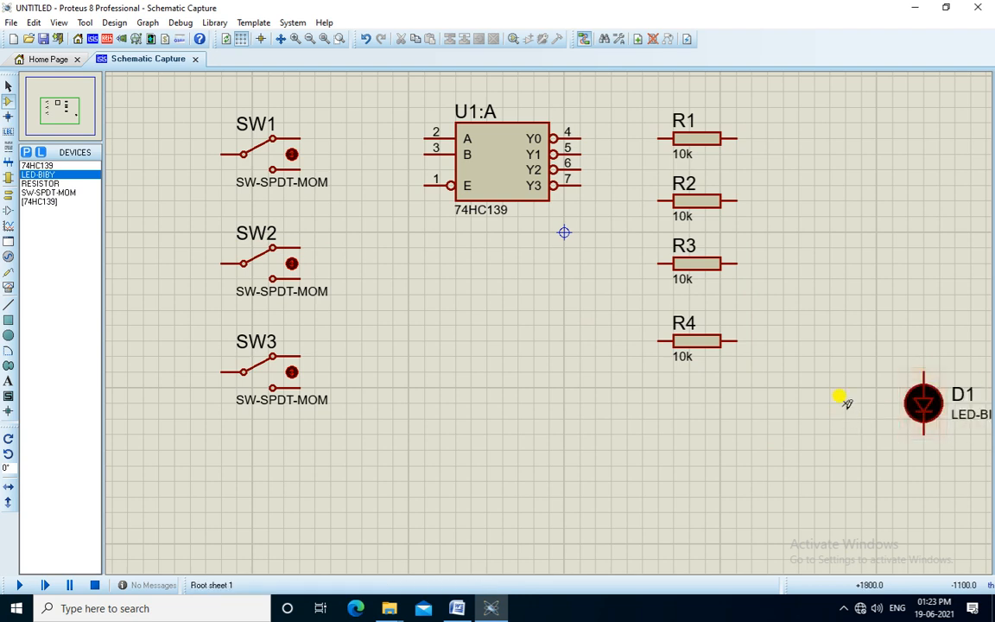
pyautogui.click(814, 399)
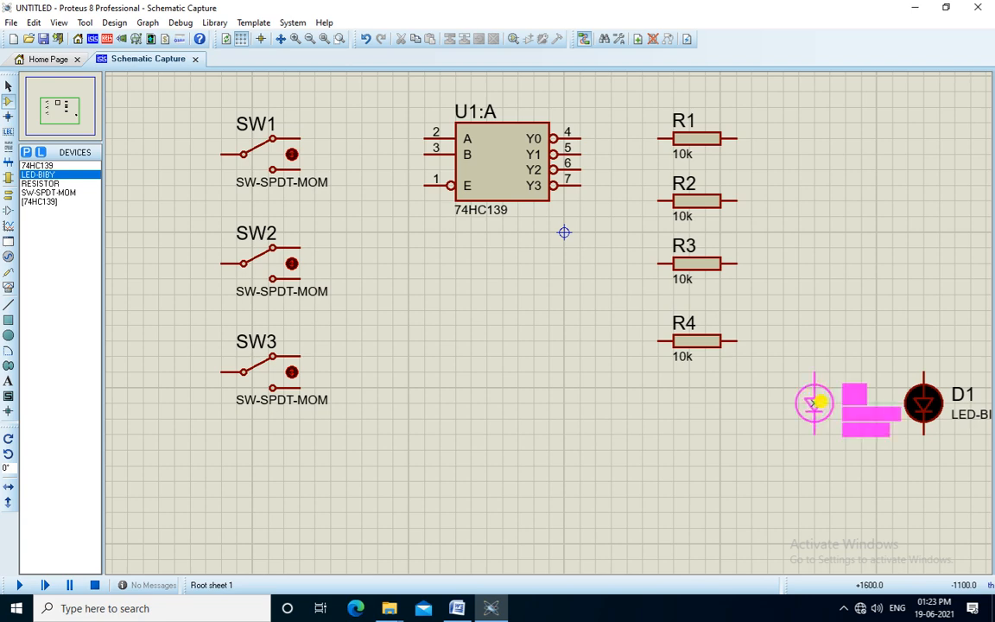
pyautogui.click(816, 400)
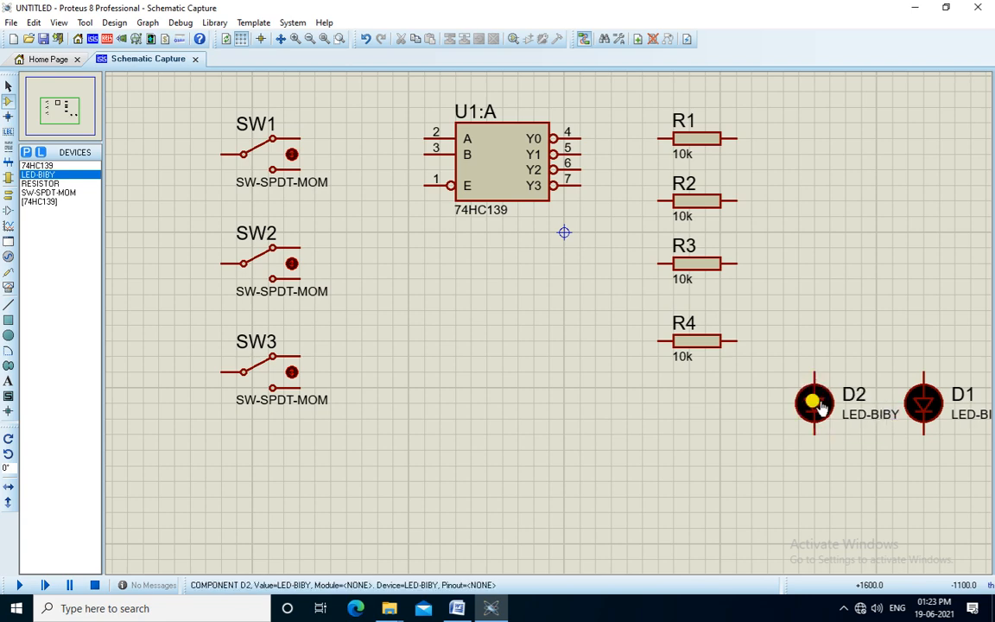
# Move LEDs D1 and D2 together to the right to make room for more LEDs in the row
pyautogui.scroll(-1, 958, 385)
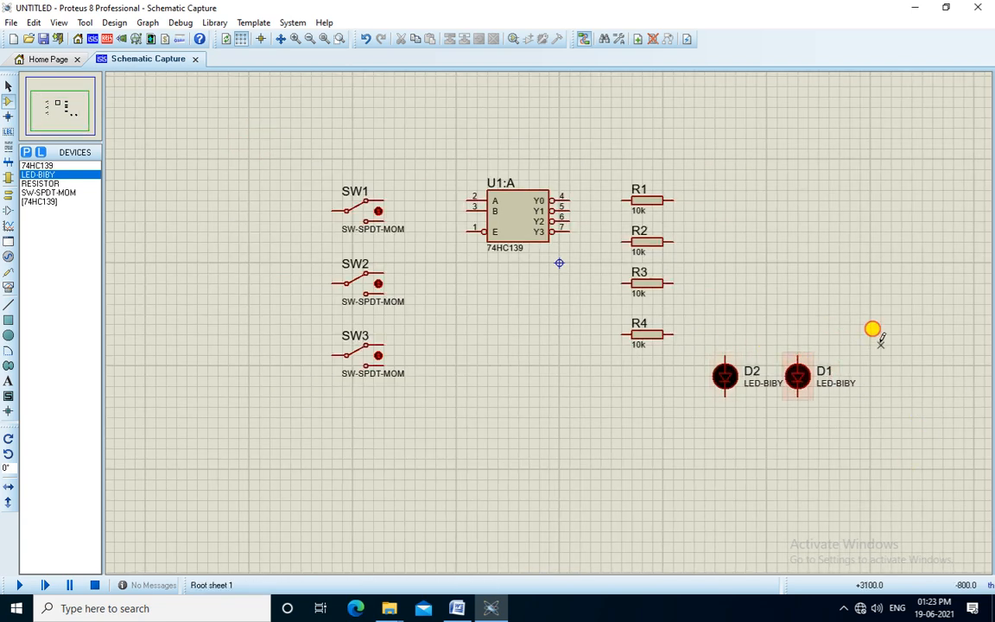
pyautogui.moveTo(879, 344); pyautogui.dragTo(702, 419)
pyautogui.moveTo(751, 378); pyautogui.dragTo(838, 363)
pyautogui.click(744, 372)
# Place two more LED-BIBY LEDs to the left of D2, continuing the same horizontal row
pyautogui.click(756, 378)
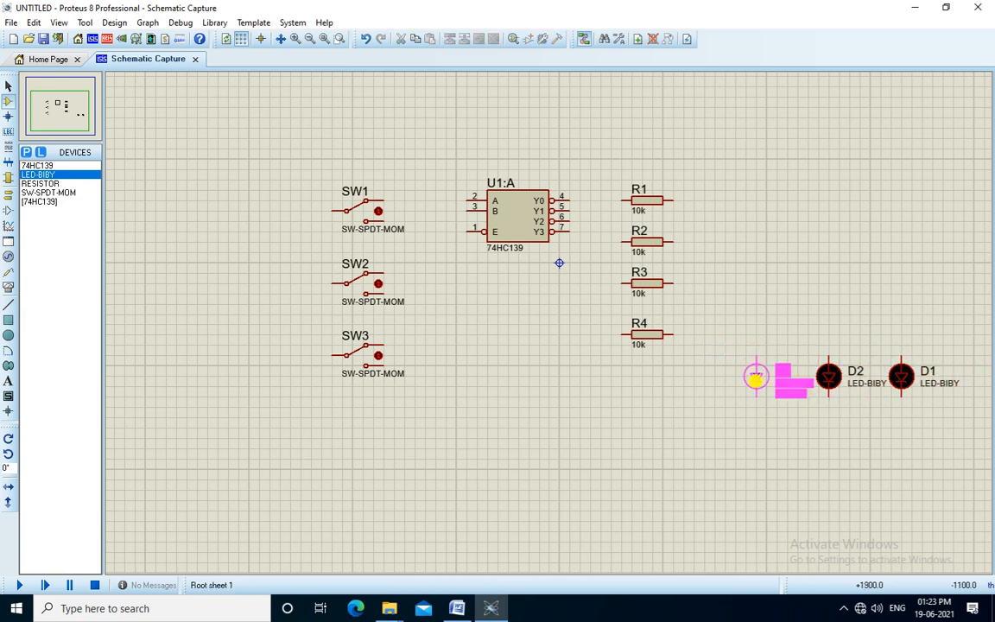
pyautogui.click(755, 378)
pyautogui.click(704, 382)
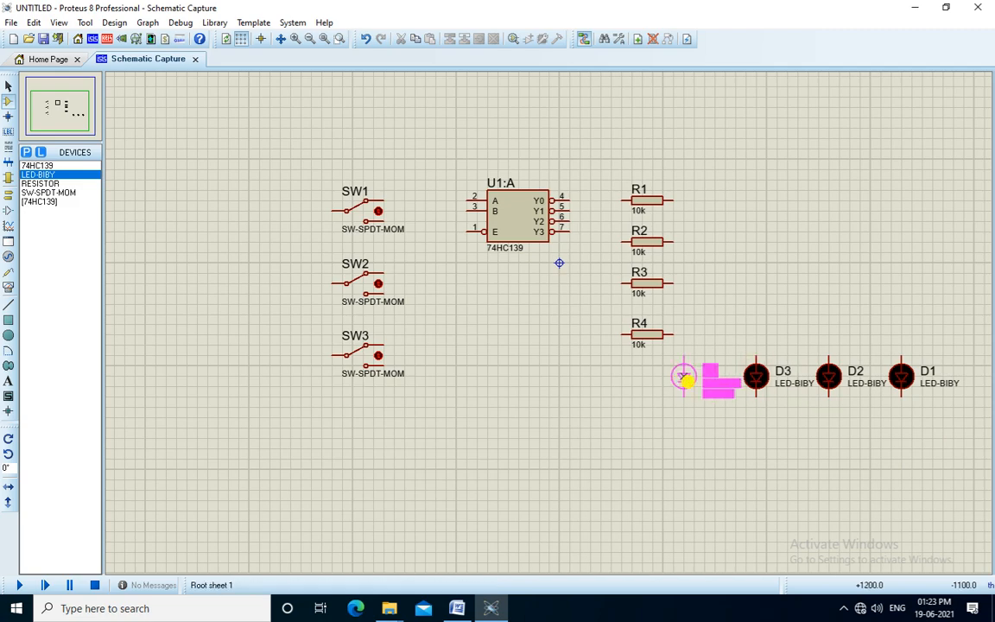
pyautogui.click(683, 380)
# Place a power terminal above and to the left of switch SW1
pyautogui.moveTo(33, 105); pyautogui.dragTo(61, 113)
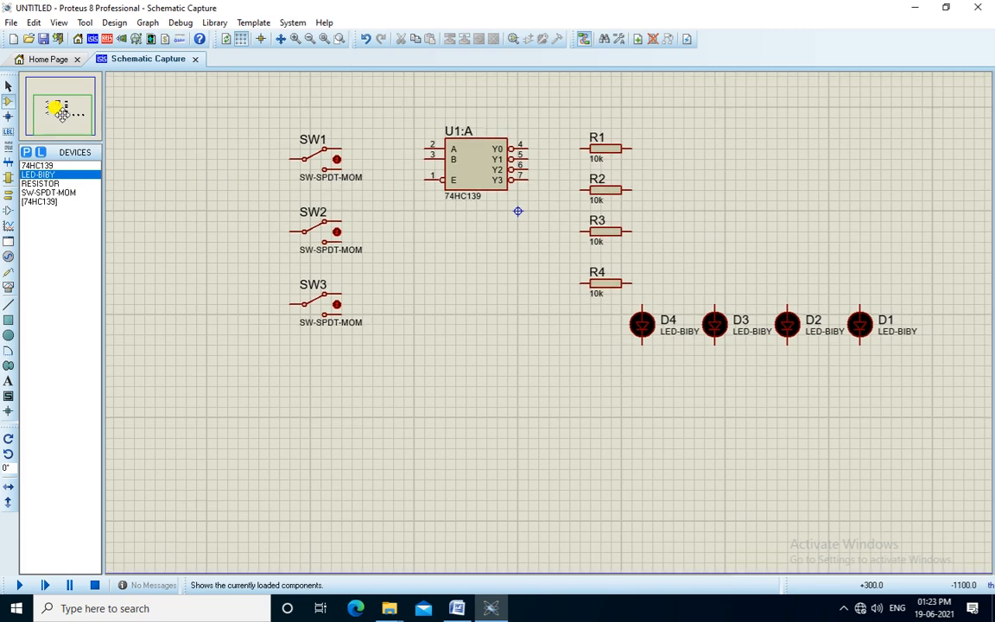
pyautogui.click(8, 193)
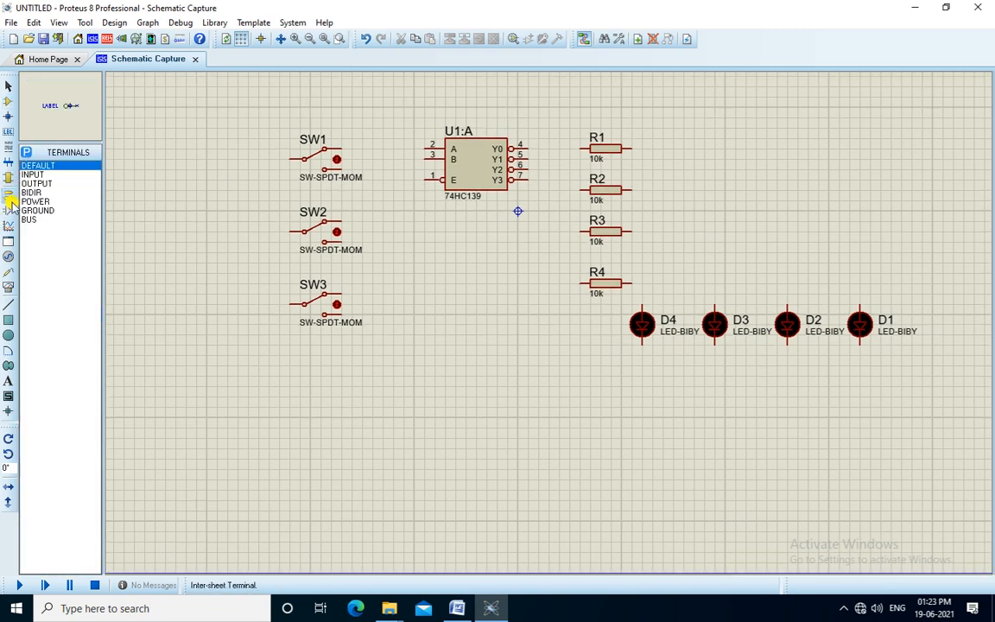
pyautogui.click(34, 201)
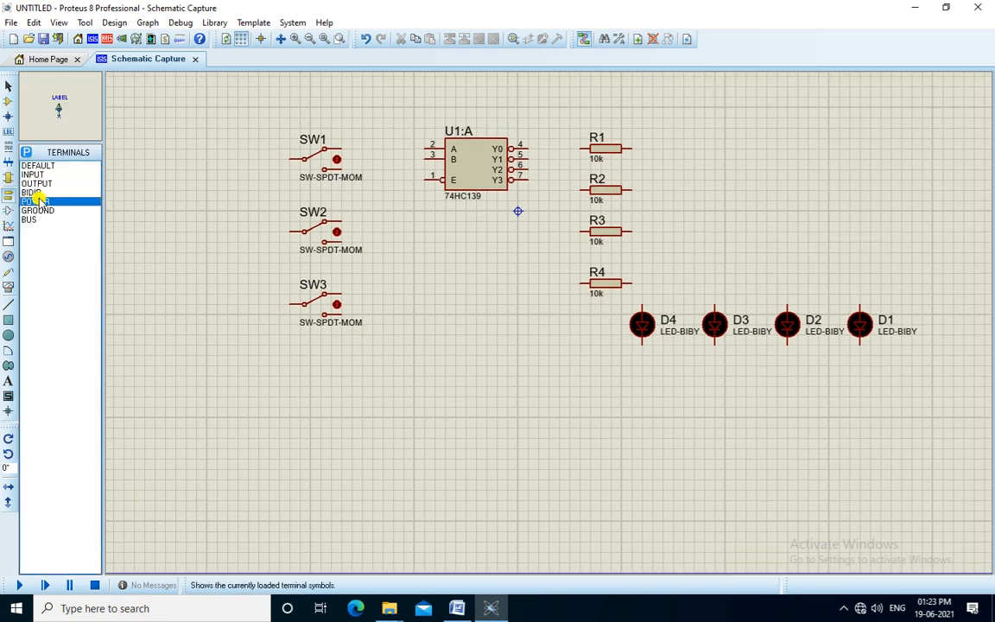
pyautogui.click(237, 104)
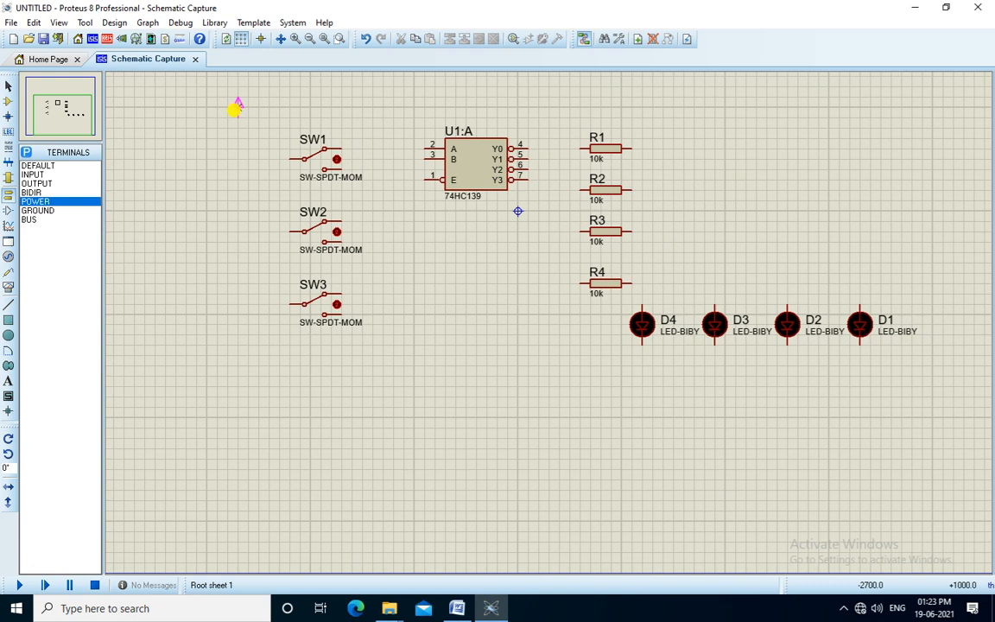
# Place one ground terminal below and to the left of SW3, and another below the LED row between D3 and D2
pyautogui.click(43, 211)
pyautogui.click(240, 344)
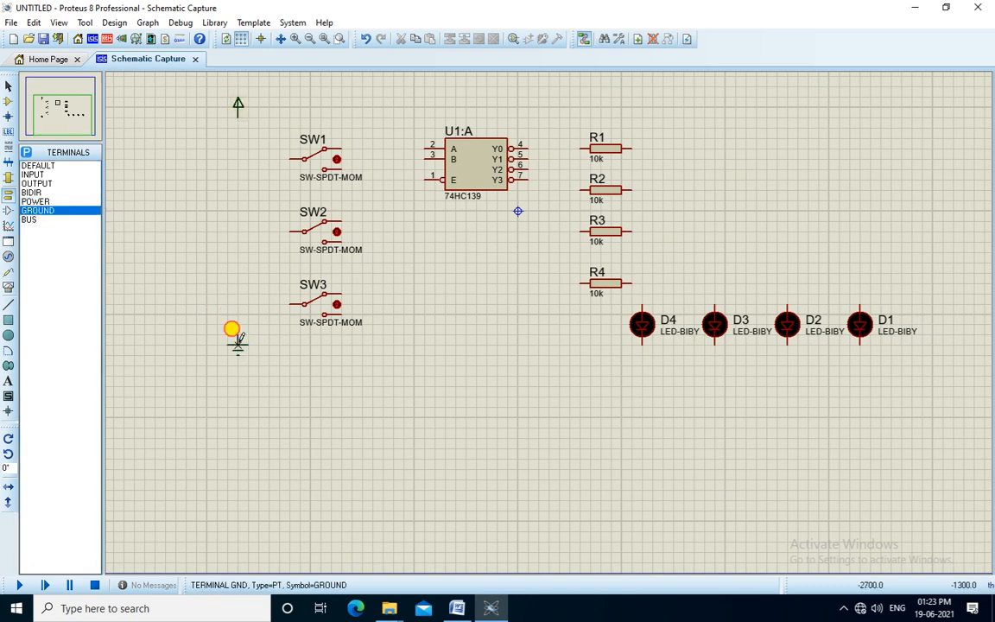
pyautogui.click(766, 394)
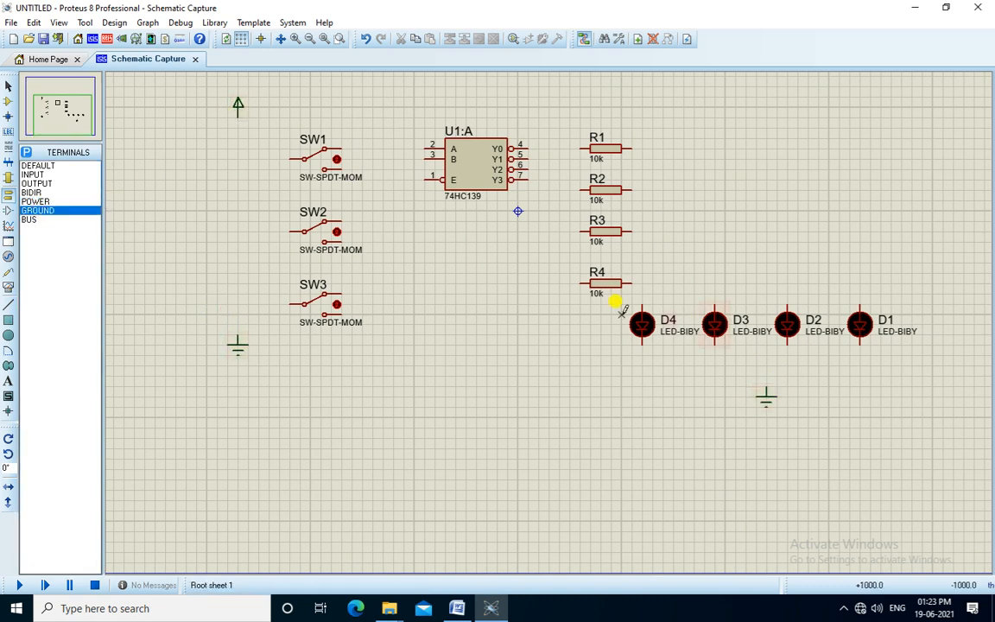
# Mirror the three switches SW1 to SW3 horizontally as a group and shift them slightly upward
pyautogui.moveTo(383, 117); pyautogui.dragTo(279, 345)
pyautogui.rightClick(337, 213)
pyautogui.click(375, 265)
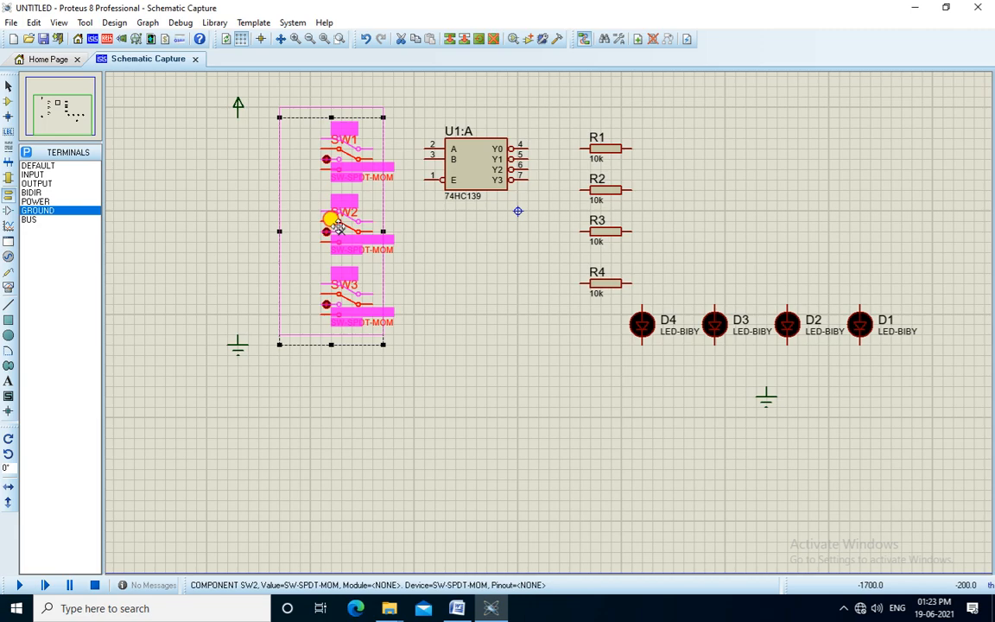
pyautogui.click(432, 248)
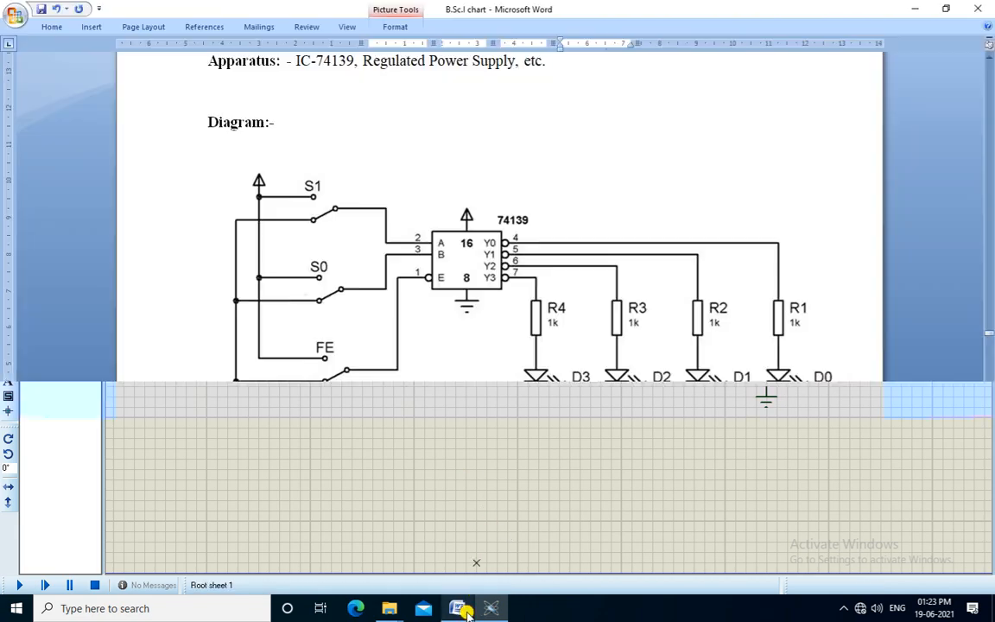
# Check the reference circuit diagram in Word, and rename switches SW1, SW2 and SW3 in the Proteus schematic as S1, S2 and E
pyautogui.click(457, 608)
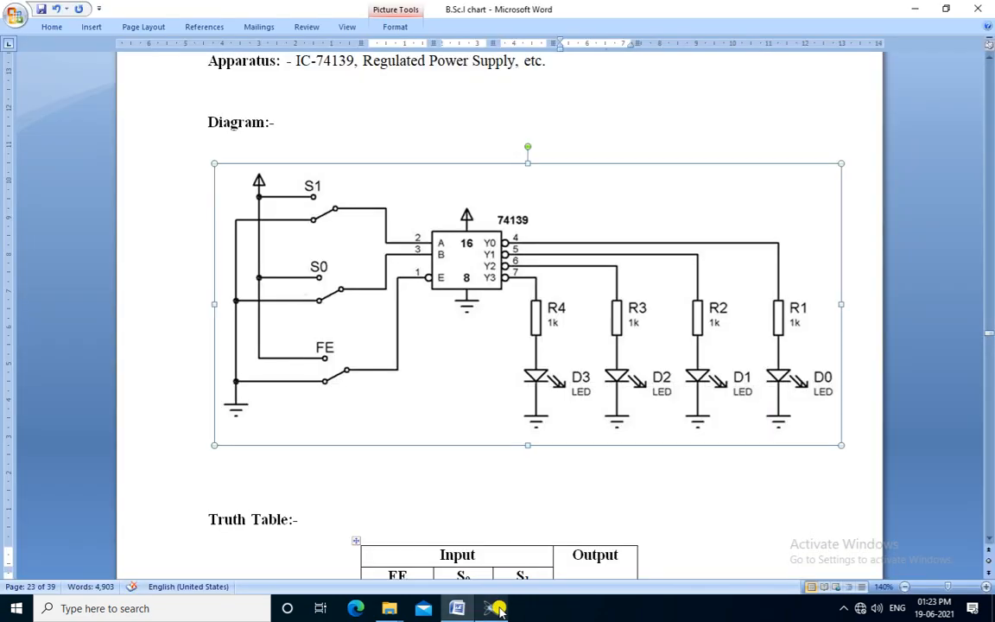
pyautogui.click(499, 610)
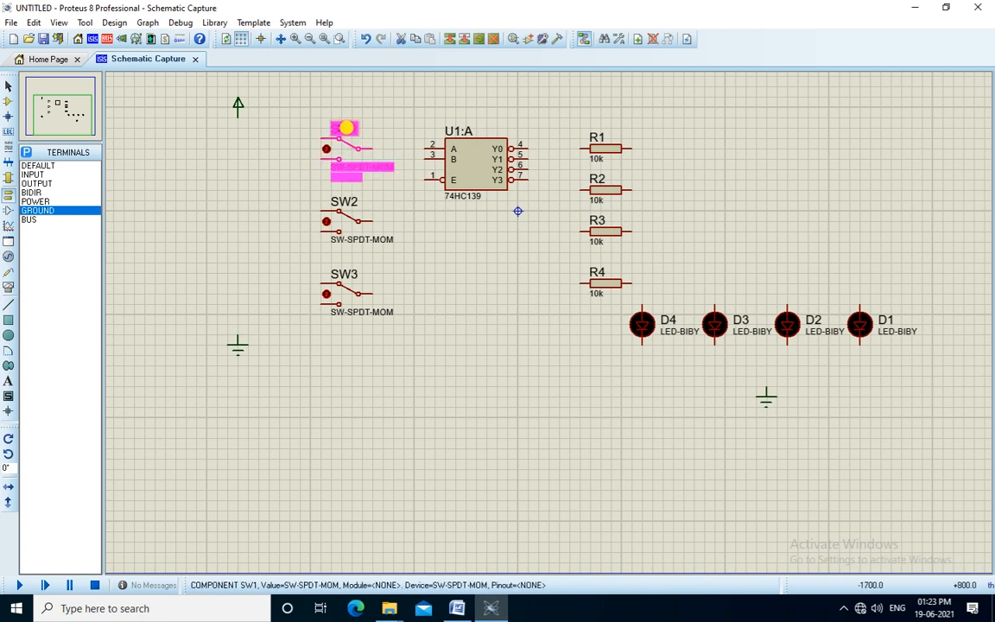
pyautogui.moveTo(473, 200); pyautogui.dragTo(345, 126)
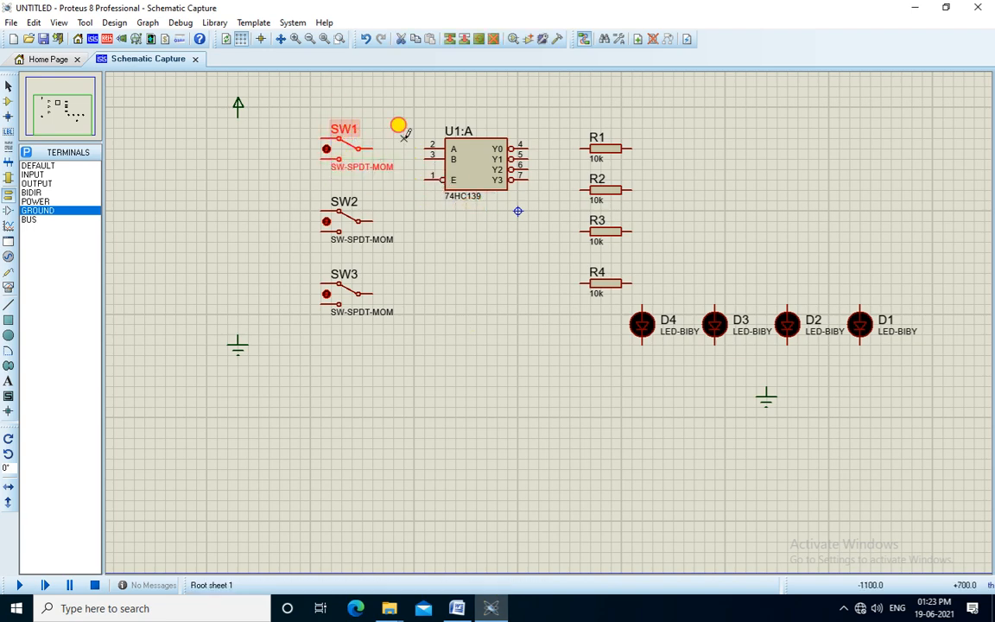
pyautogui.doubleClick(343, 138)
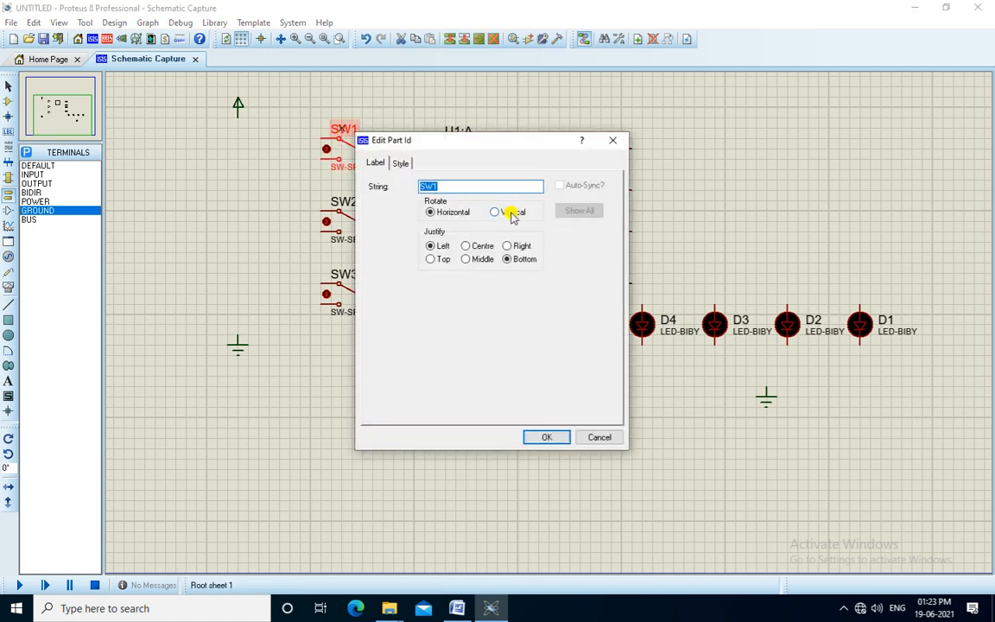
pyautogui.press('Return')
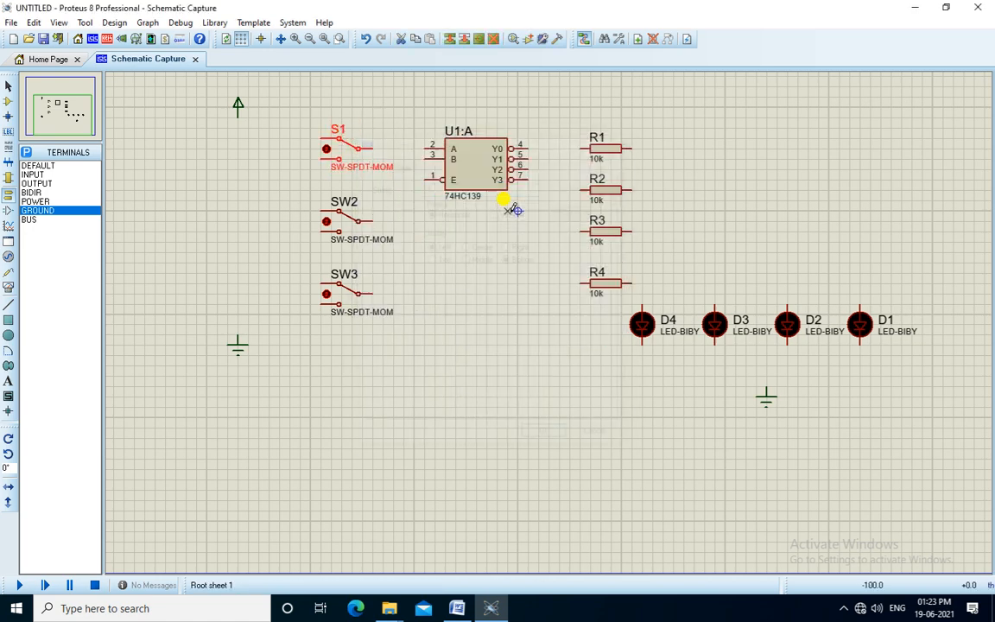
pyautogui.doubleClick(351, 205)
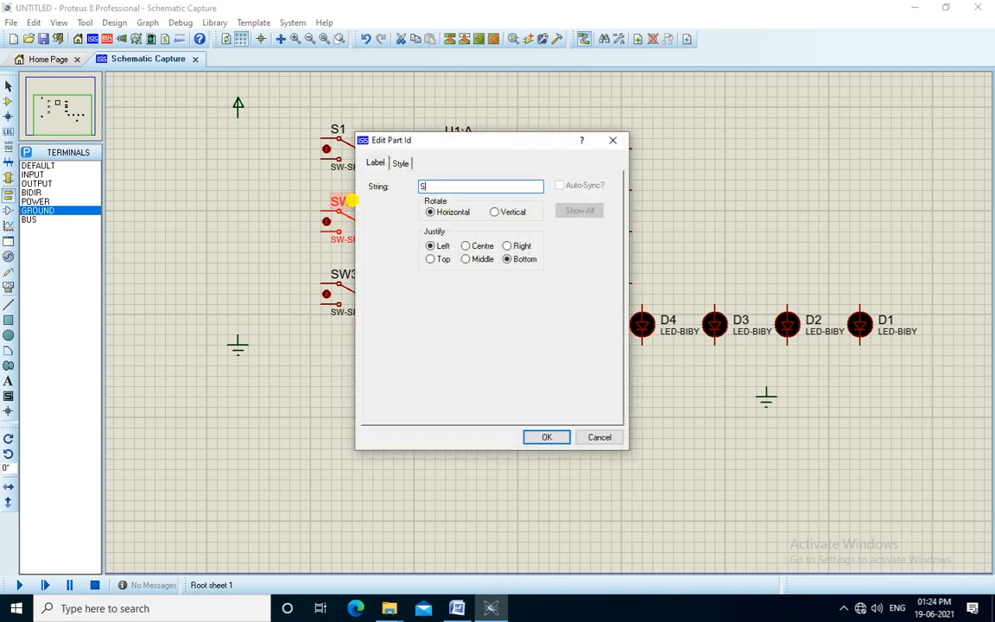
pyautogui.press('Return')
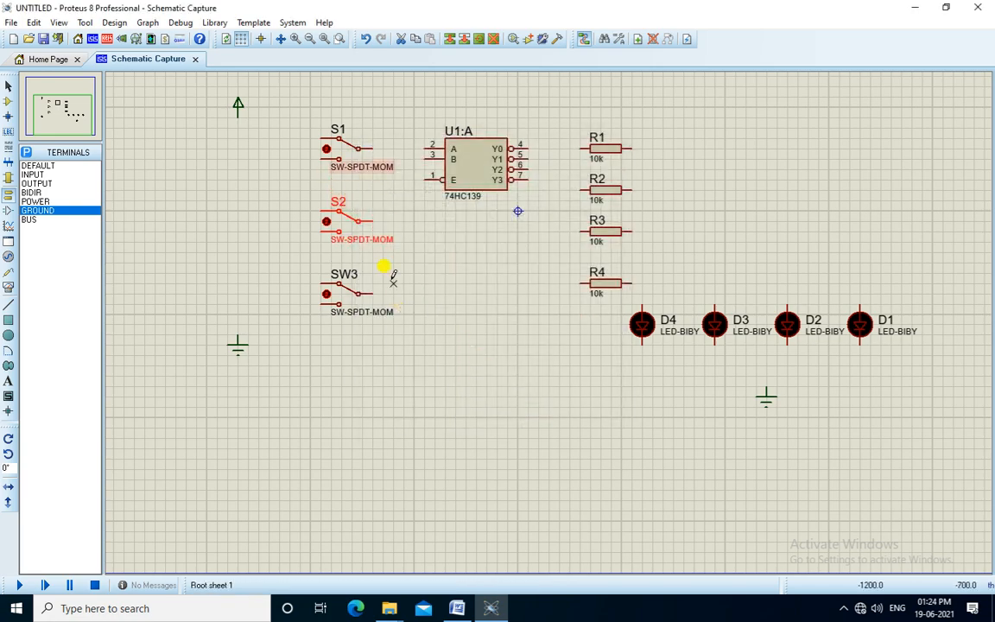
pyautogui.doubleClick(342, 275)
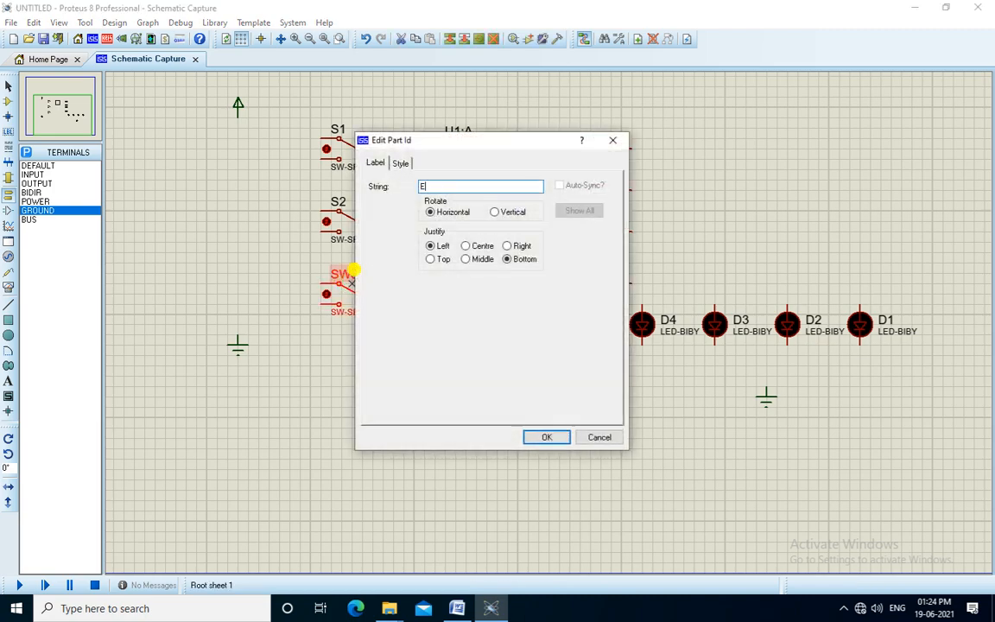
pyautogui.press('Return')
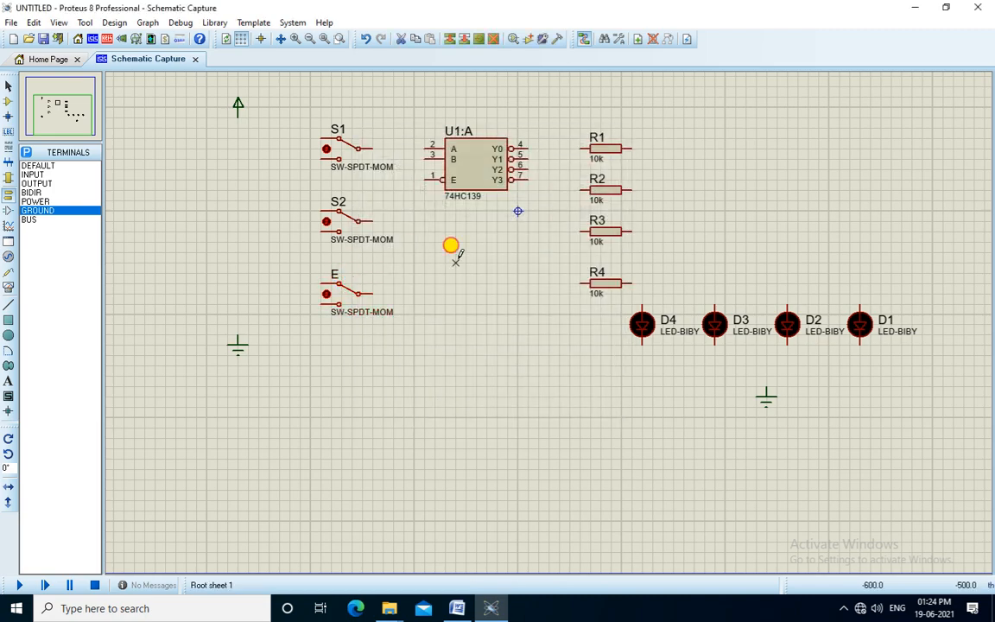
# Review the reference diagram in Word again, and set resistors R1, R2, R3 and R4 in the Proteus schematic to 220
pyautogui.click(458, 608)
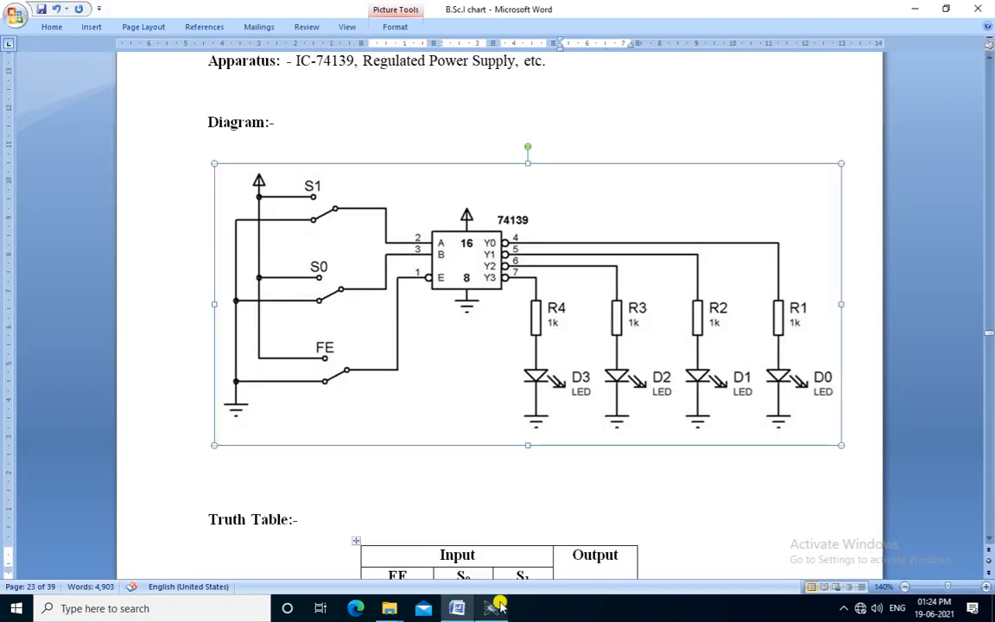
pyautogui.click(495, 607)
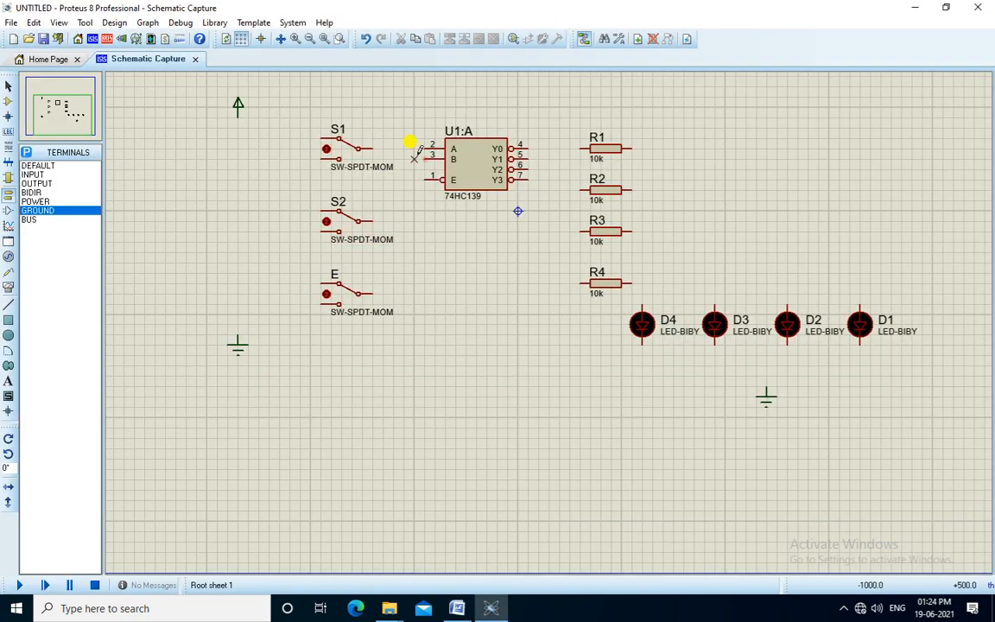
pyautogui.doubleClick(596, 159)
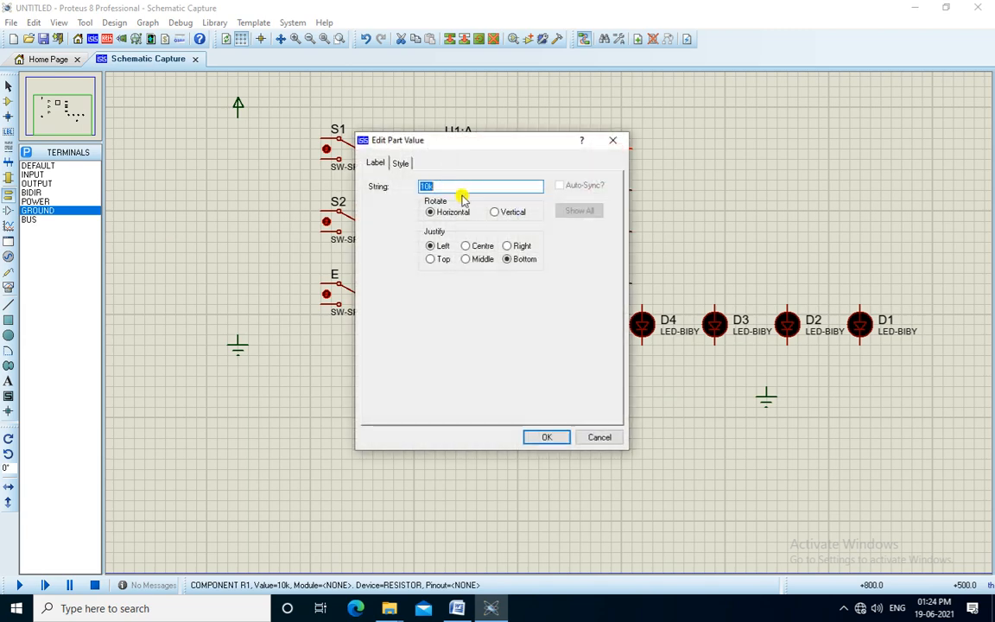
pyautogui.press('Return')
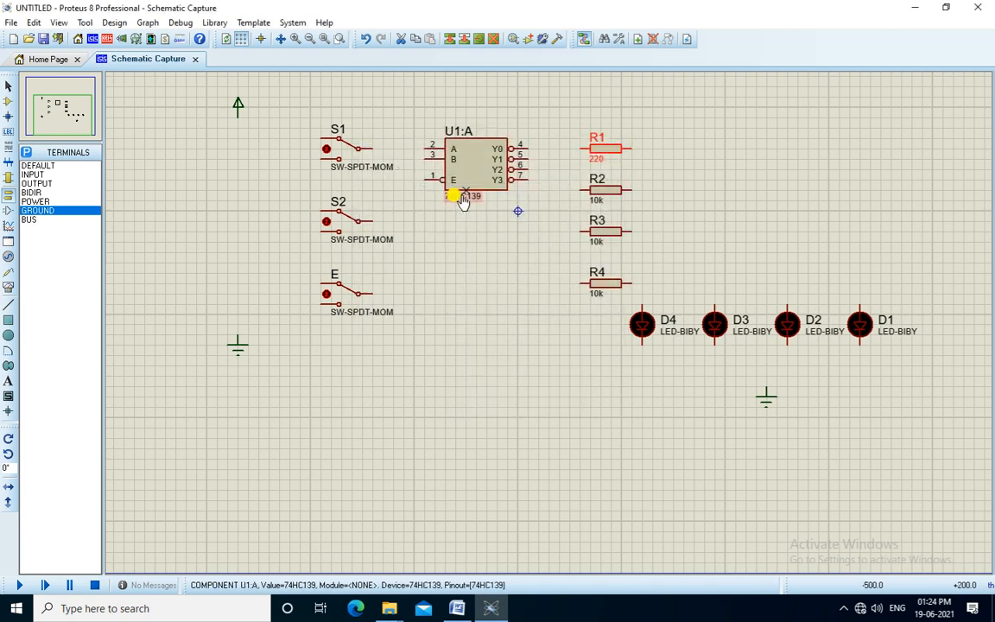
pyautogui.doubleClick(596, 199)
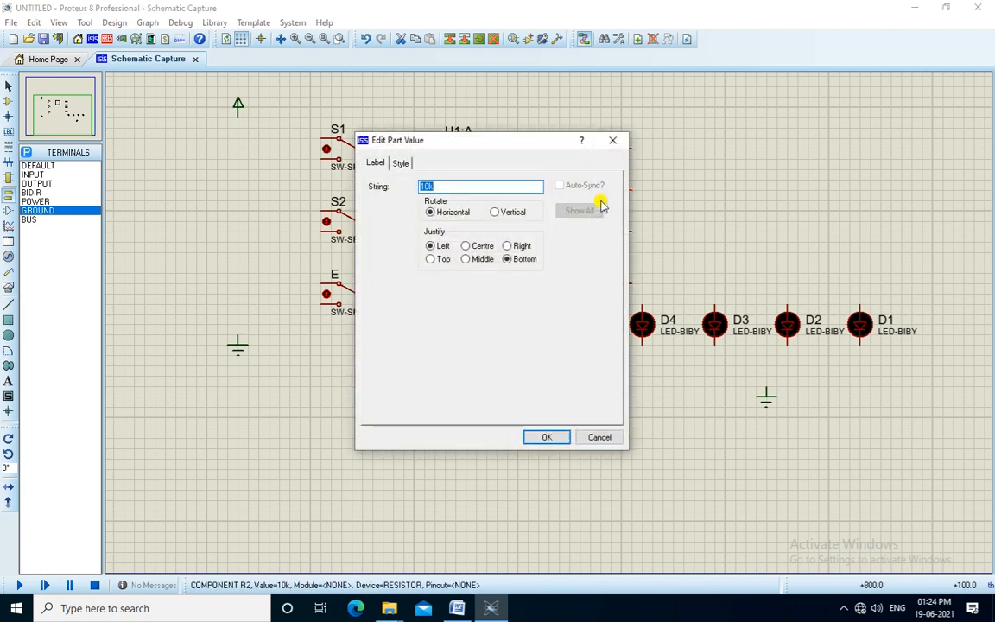
pyautogui.write('220')
pyautogui.press('Return')
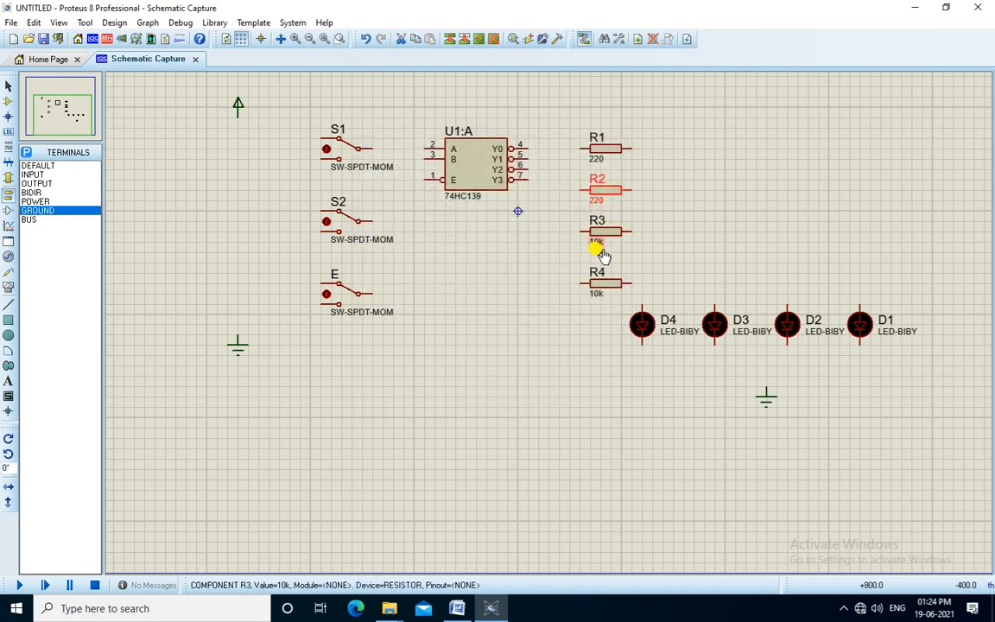
pyautogui.doubleClick(596, 244)
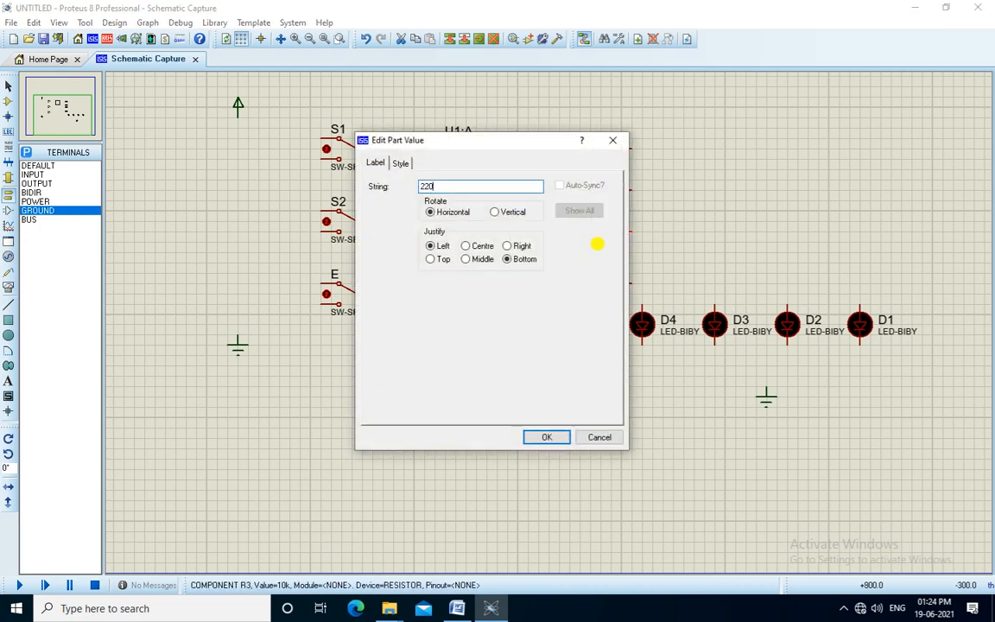
pyautogui.press('Return')
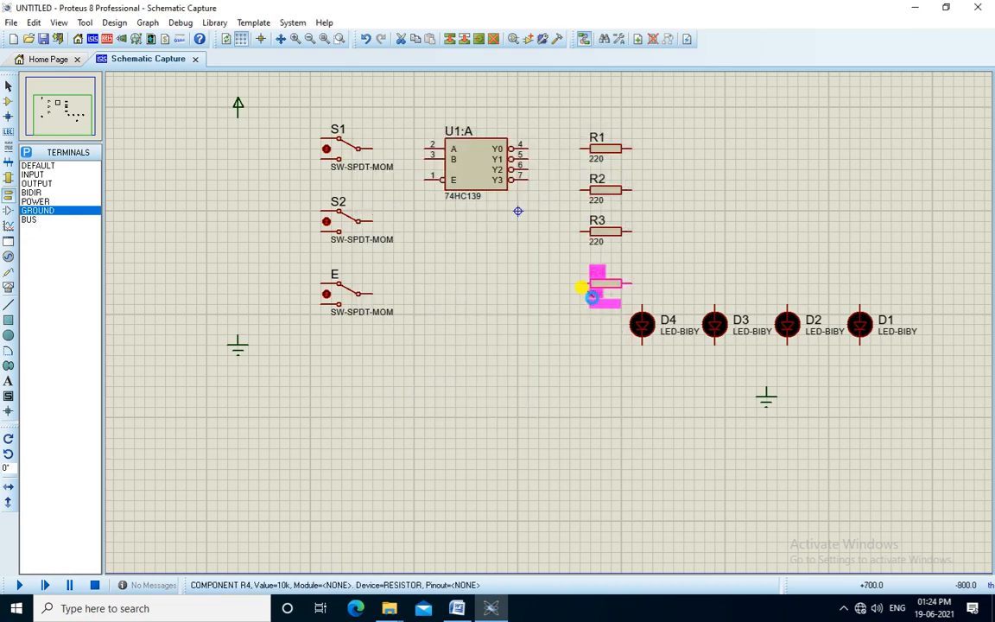
pyautogui.doubleClick(591, 297)
pyautogui.write('220')
pyautogui.press('Return')
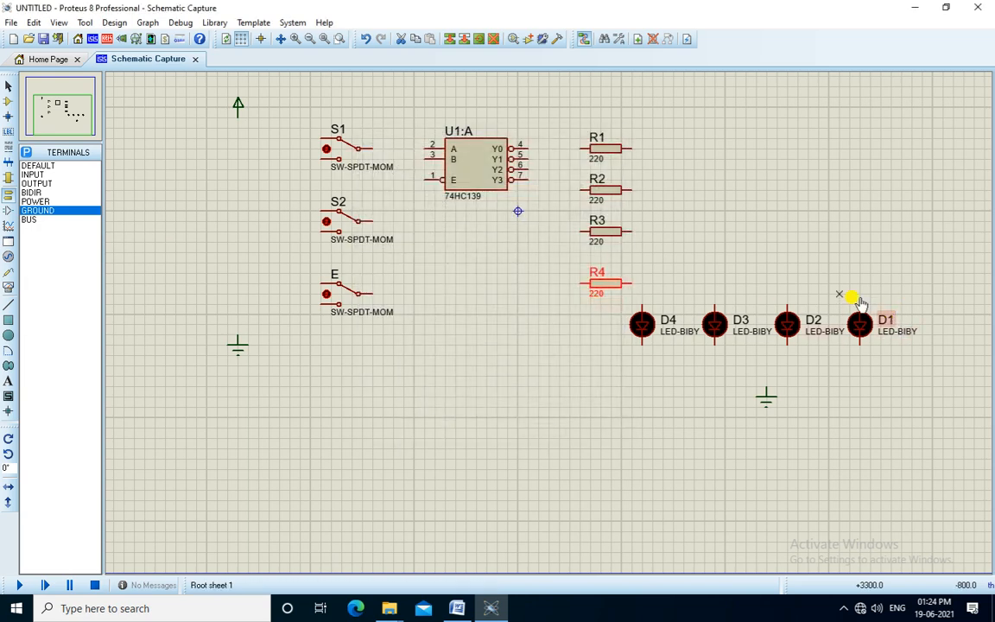
# Check the LED names in the Word diagram, and rename the four LEDs in Proteus as D0, D1, D2 and D3 from right to left
pyautogui.click(453, 608)
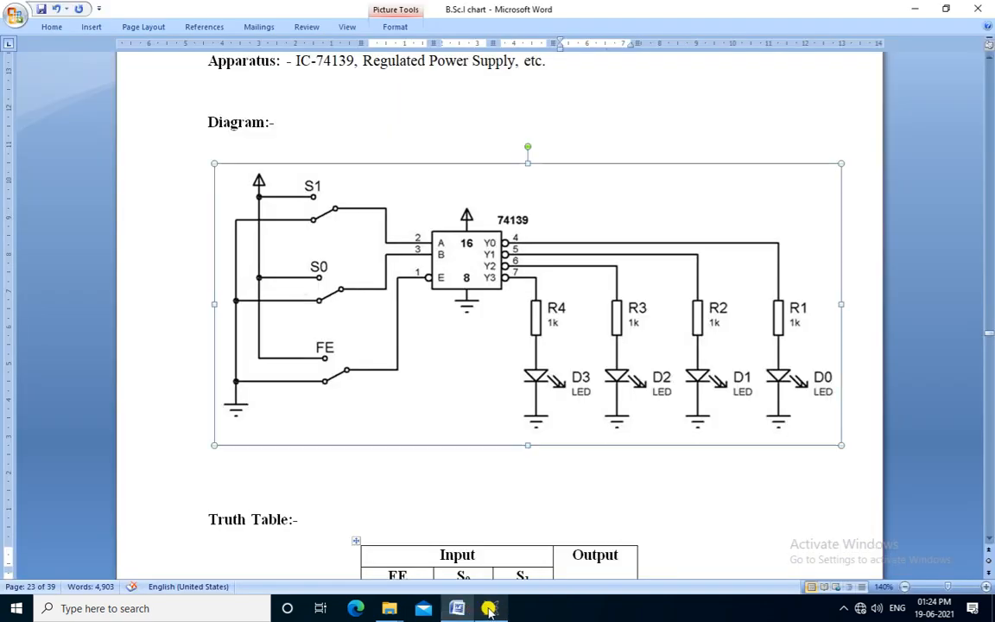
pyautogui.click(491, 608)
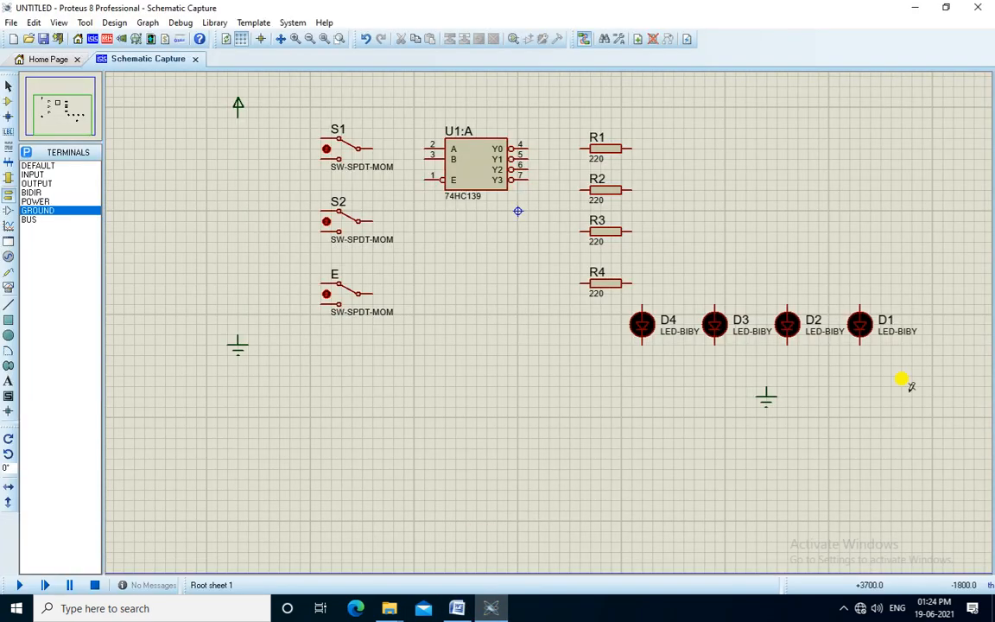
pyautogui.doubleClick(887, 321)
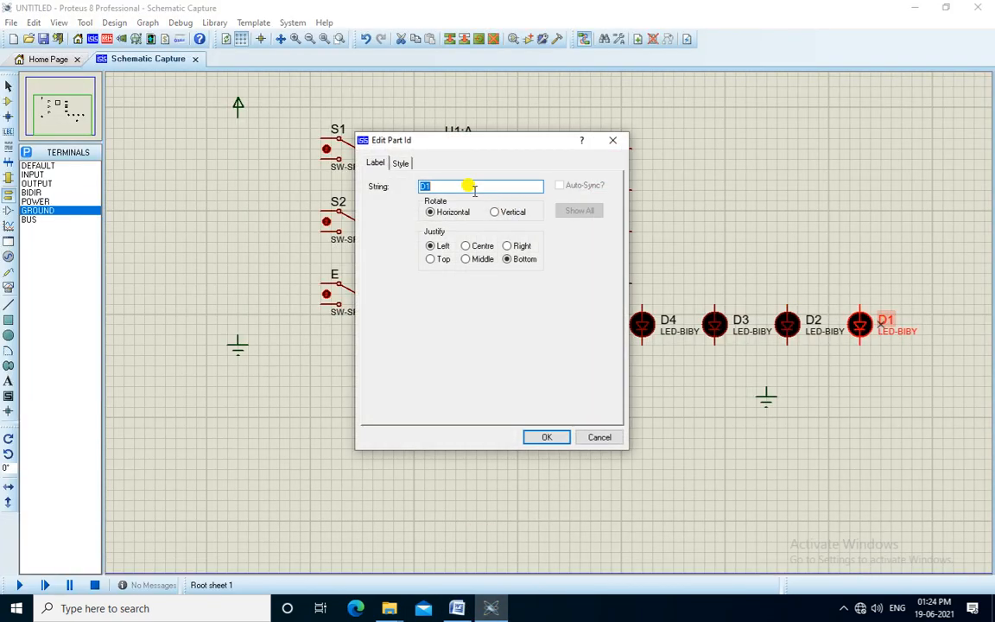
pyautogui.press('Return')
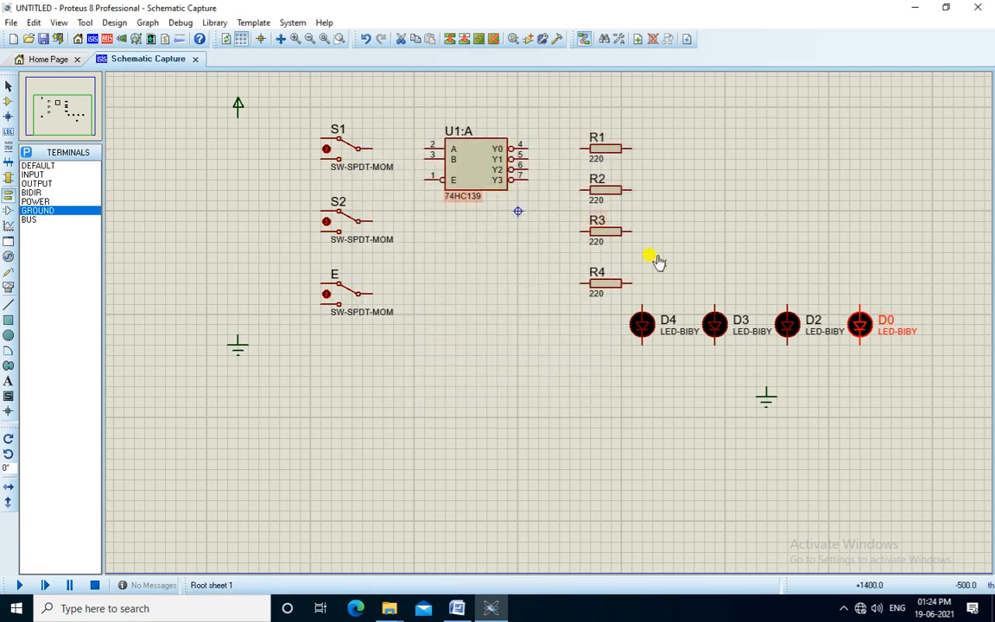
pyautogui.doubleClick(814, 323)
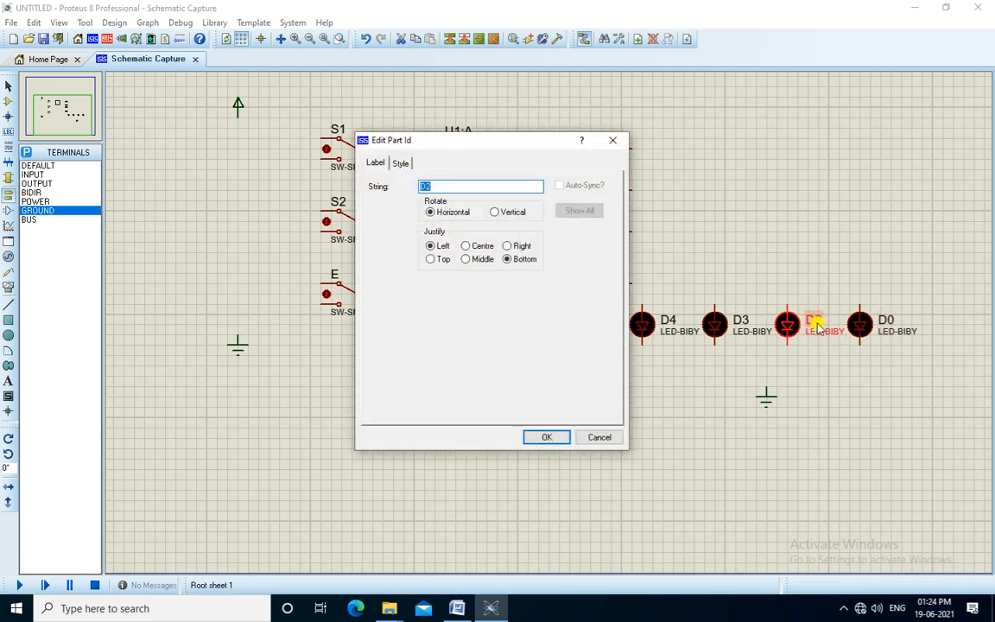
pyautogui.write('D1')
pyautogui.press('Return')
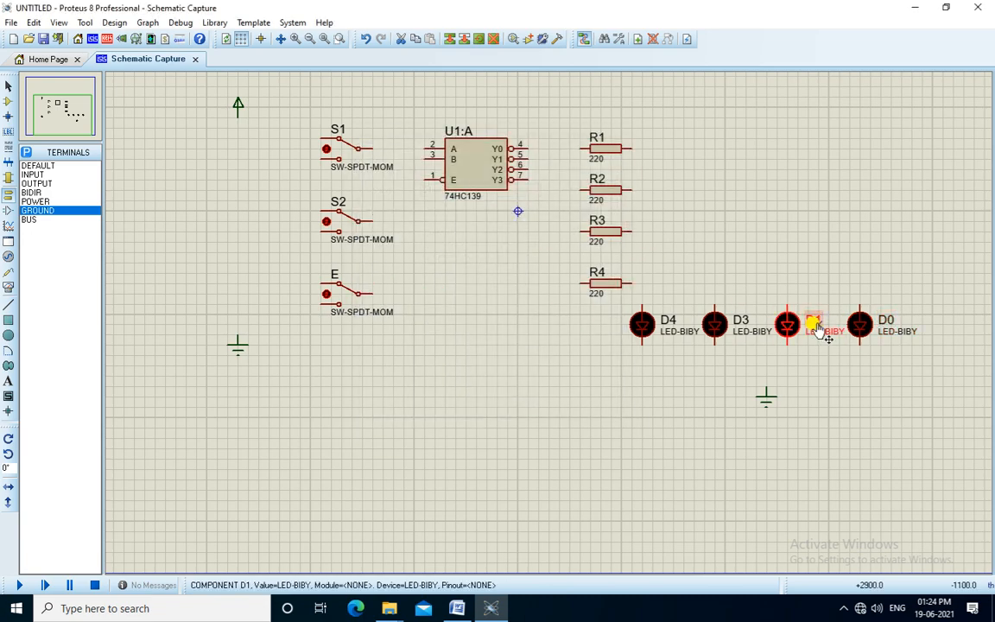
pyautogui.doubleClick(740, 324)
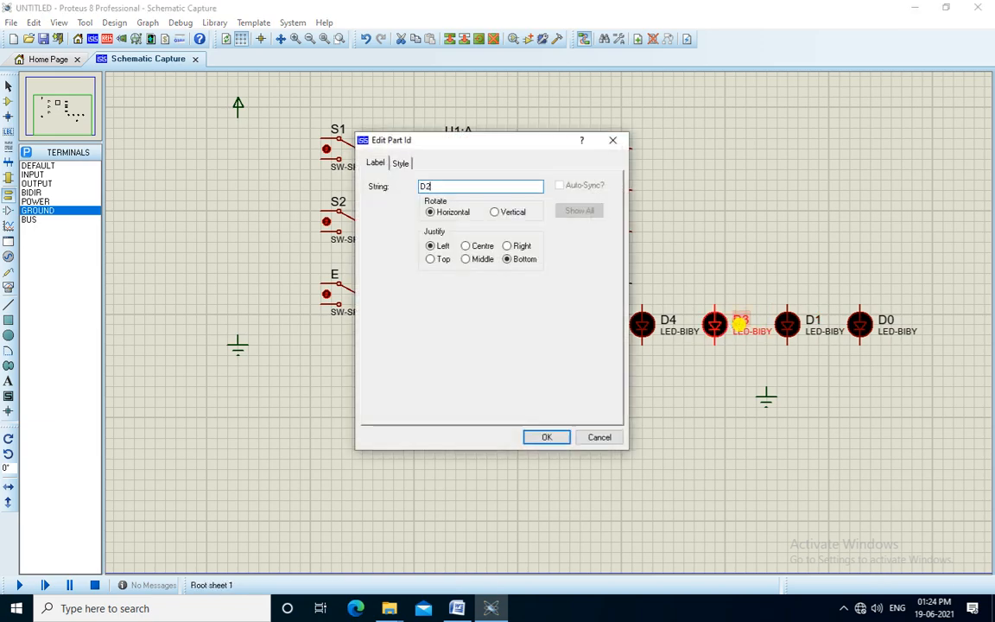
pyautogui.press('Return')
pyautogui.doubleClick(670, 322)
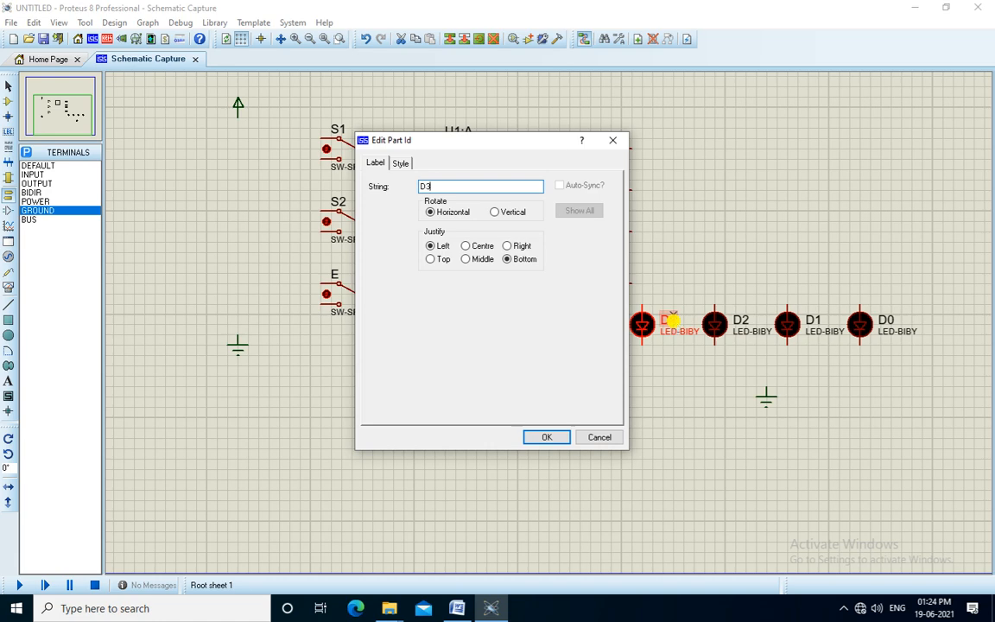
pyautogui.press('Return')
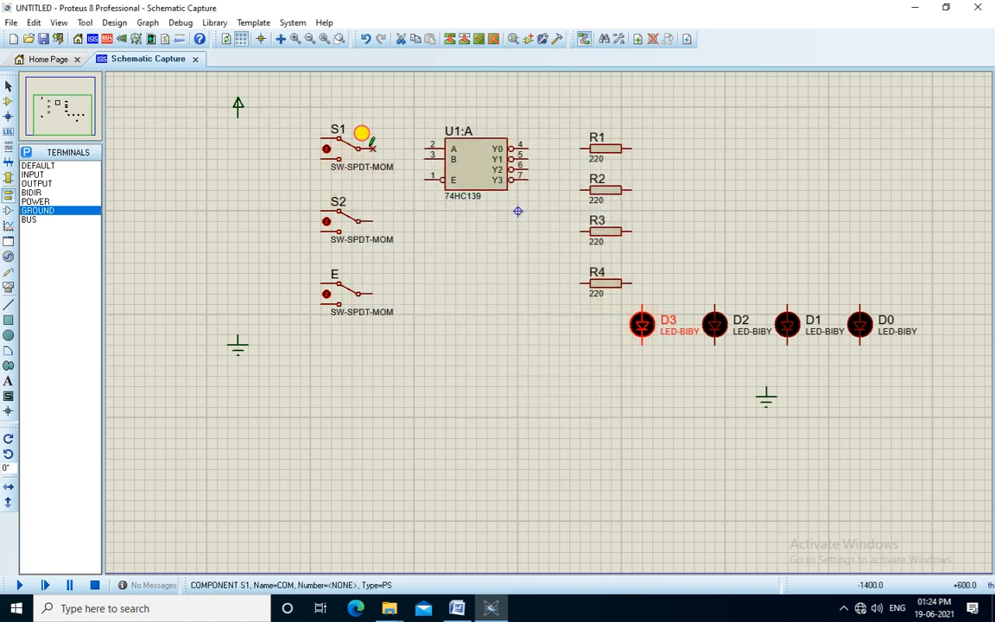
# Wire the common pins of switches S1, S2 and E to inputs A, B and E of the 74HC139
pyautogui.click(426, 158)
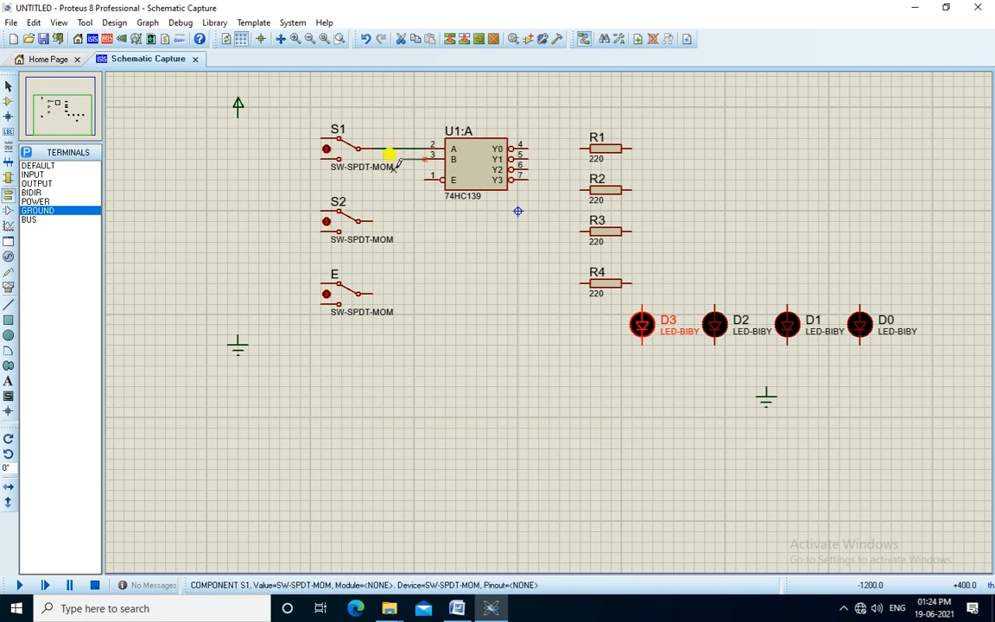
pyautogui.click(380, 220)
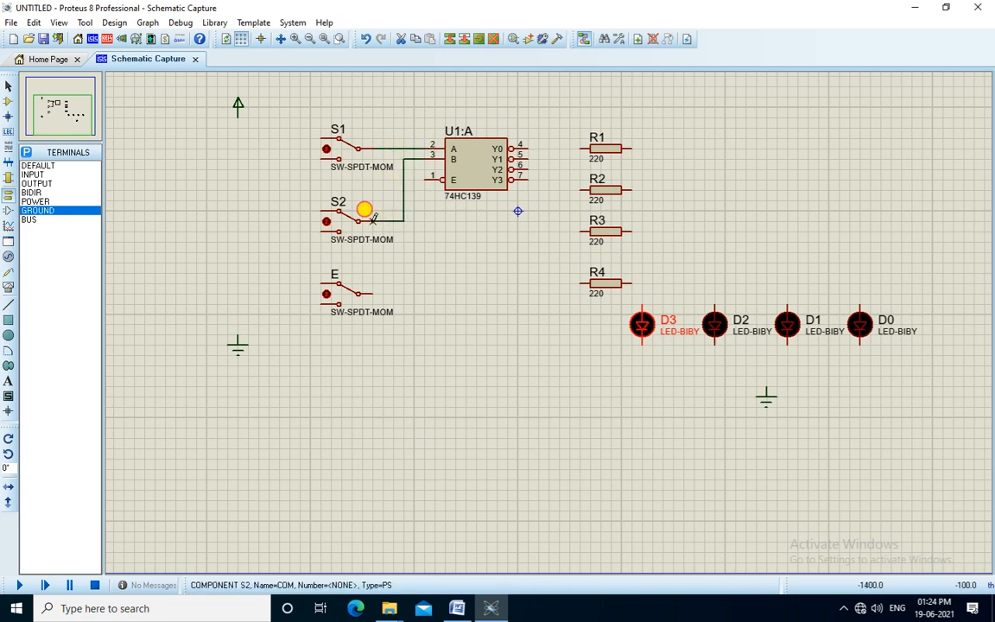
pyautogui.click(424, 184)
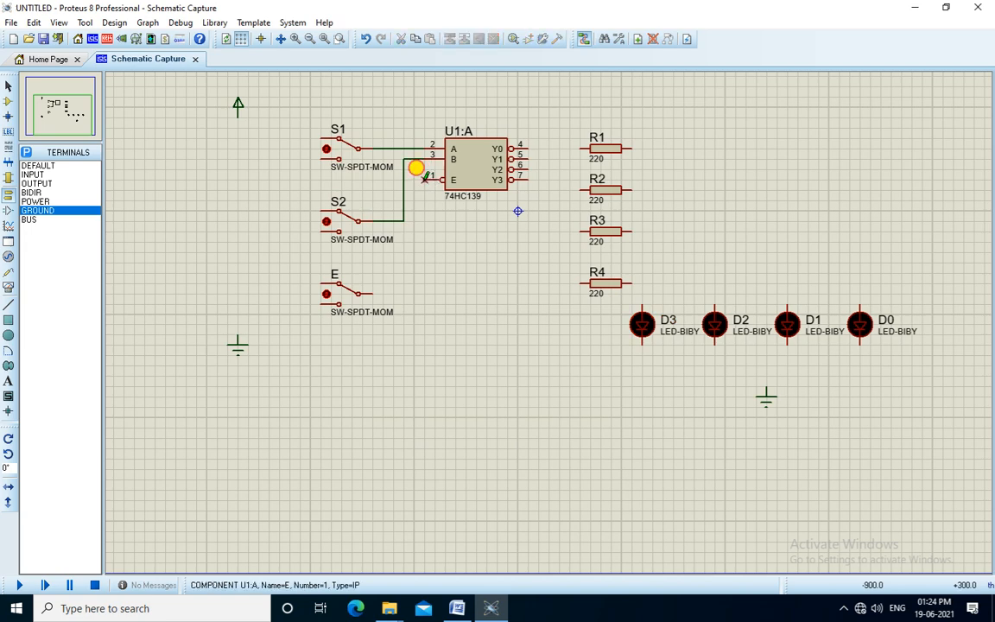
pyautogui.click(374, 295)
# Wire decoder outputs Y0, Y1, Y2 and Y3 to resistors R1, R2, R3 and R4 respectively
pyautogui.click(521, 148)
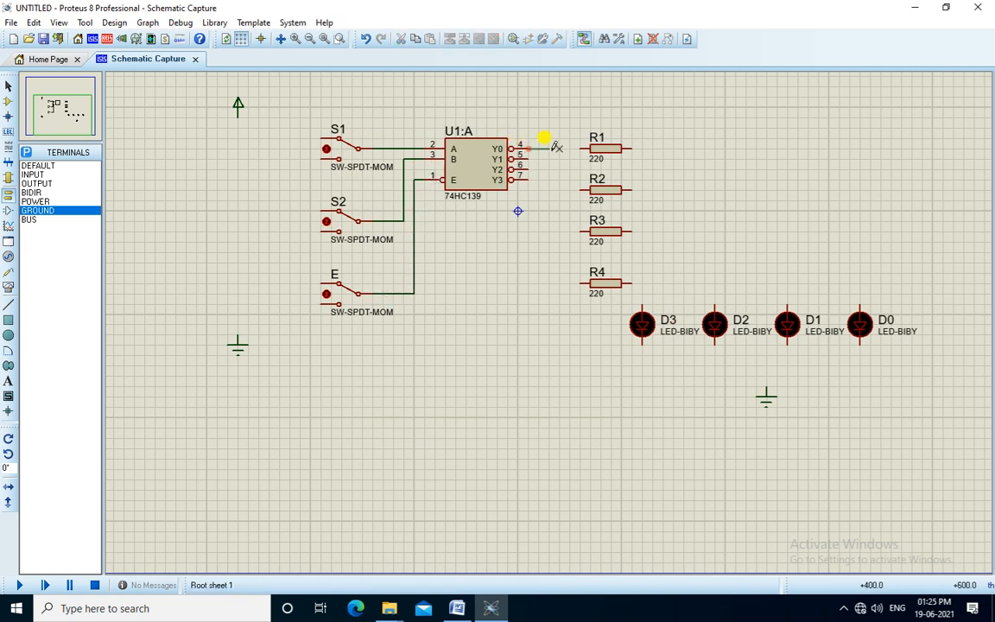
pyautogui.click(581, 148)
pyautogui.click(527, 158)
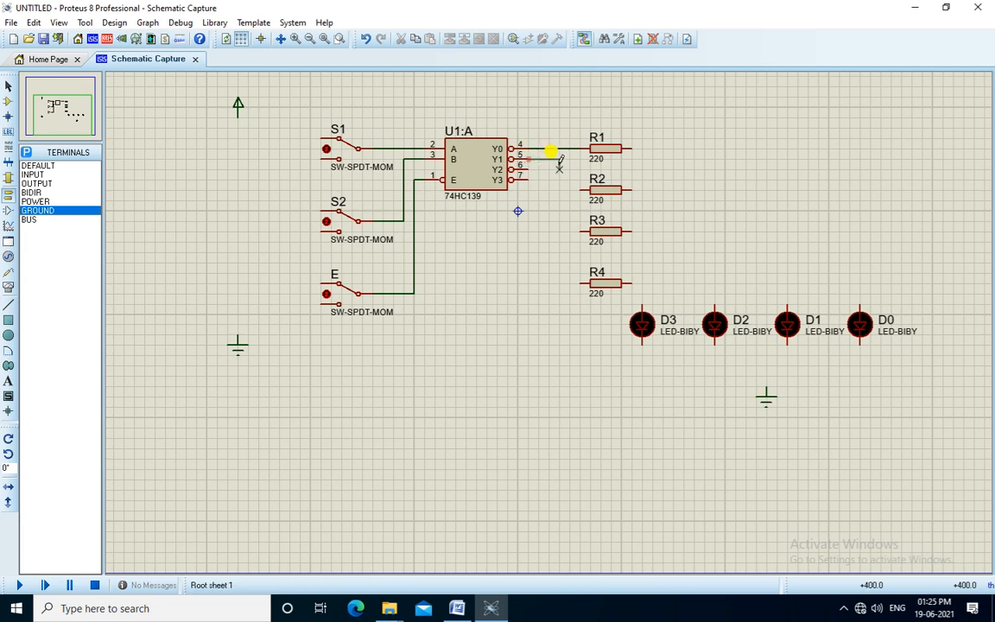
pyautogui.click(579, 188)
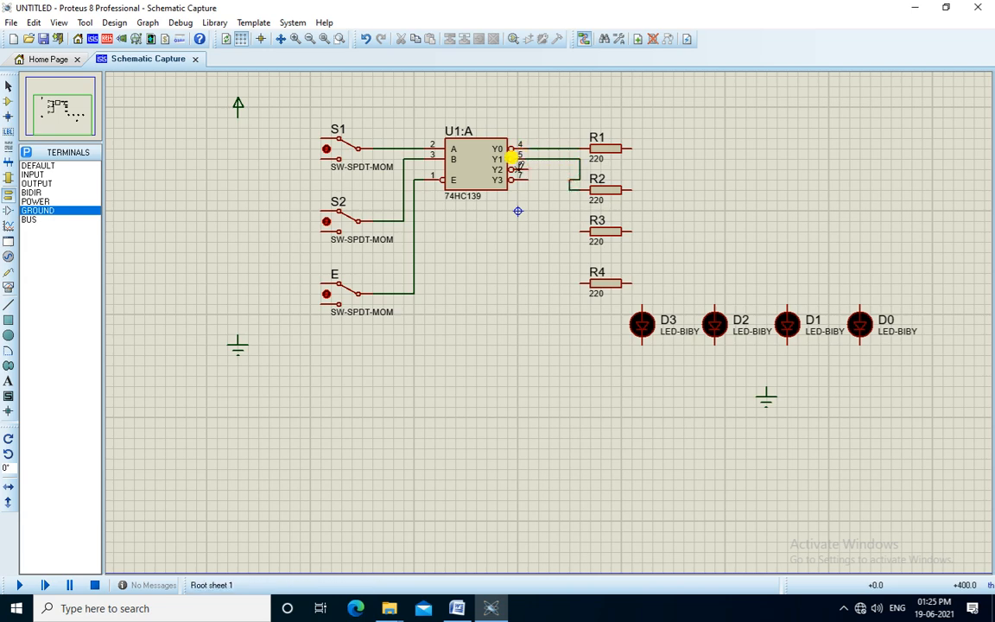
pyautogui.click(524, 168)
pyautogui.click(580, 231)
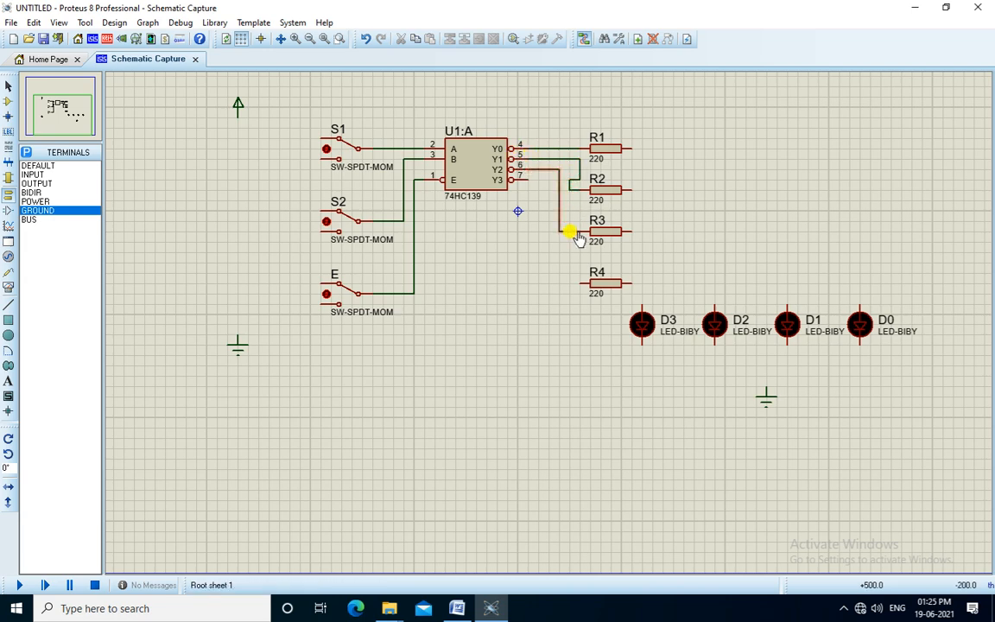
pyautogui.click(520, 180)
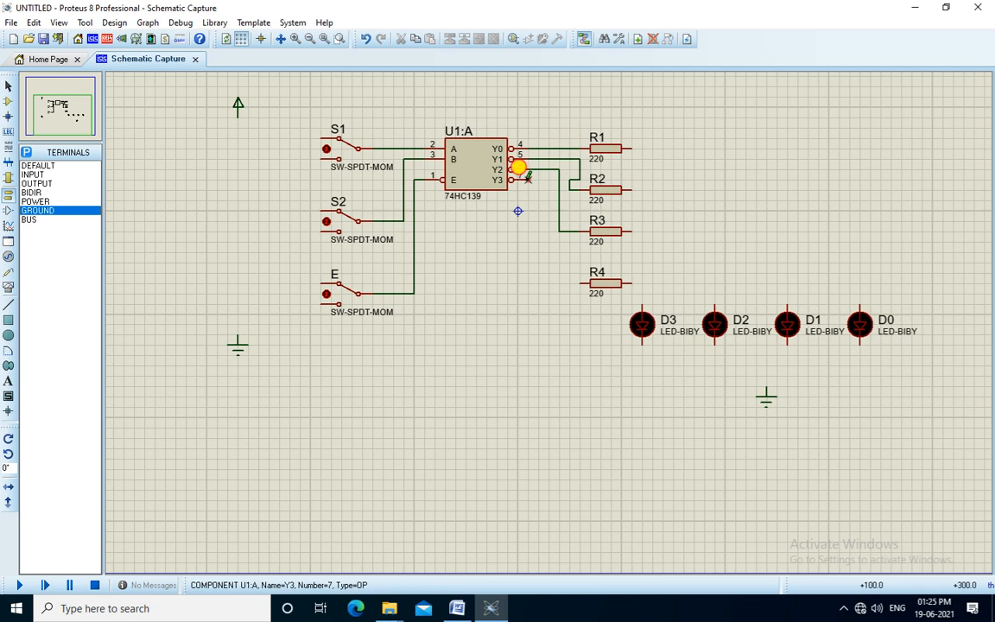
pyautogui.click(580, 282)
# Wire the free ends of R4, R3, R2 and R1 to the anodes of LEDs D3, D2, D1 and D0 respectively
pyautogui.click(631, 282)
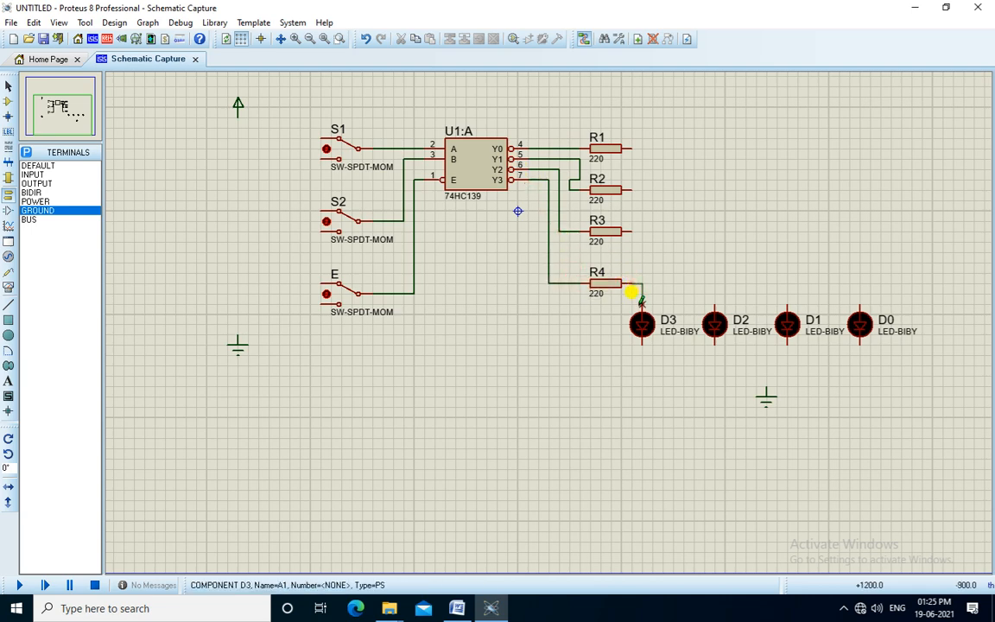
pyautogui.click(642, 310)
pyautogui.click(631, 232)
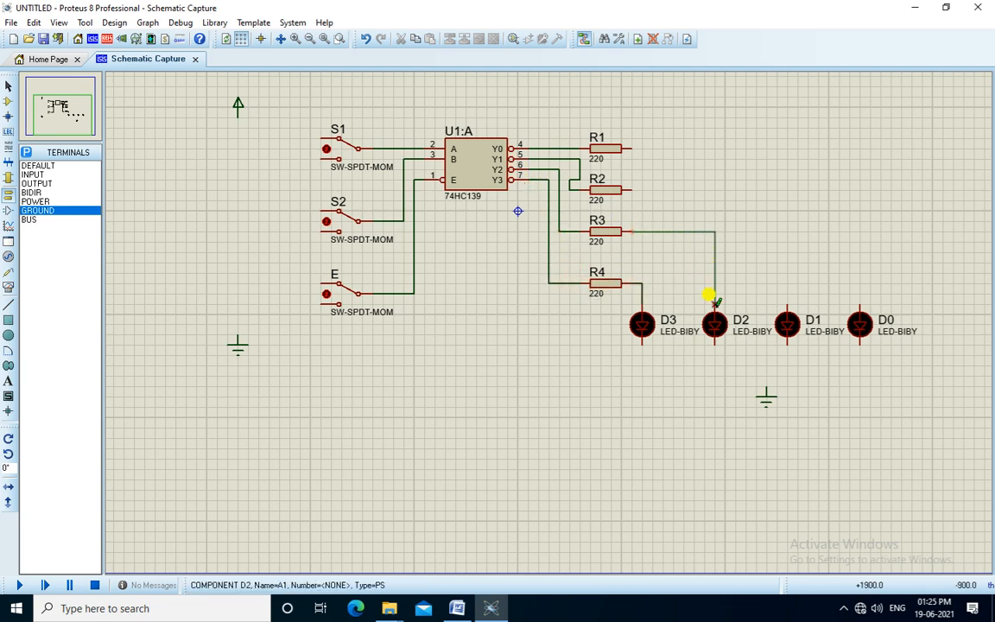
pyautogui.click(714, 304)
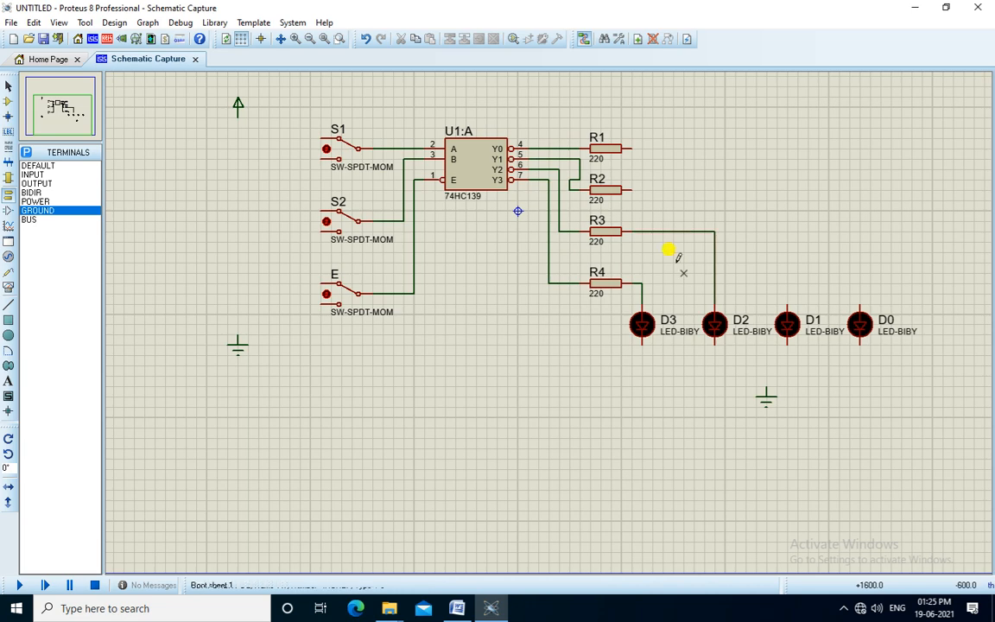
pyautogui.click(631, 189)
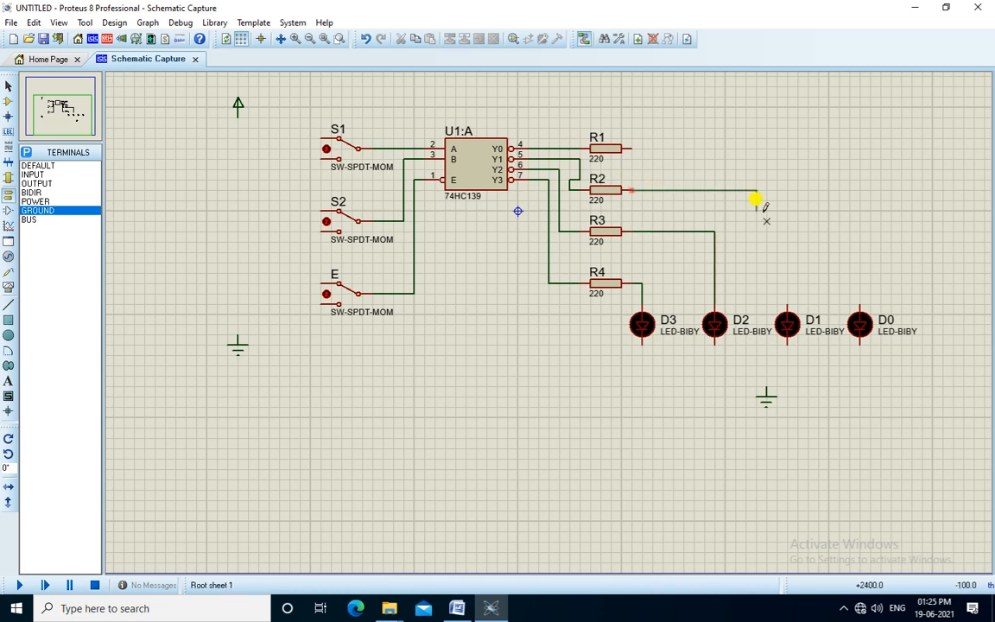
pyautogui.click(786, 309)
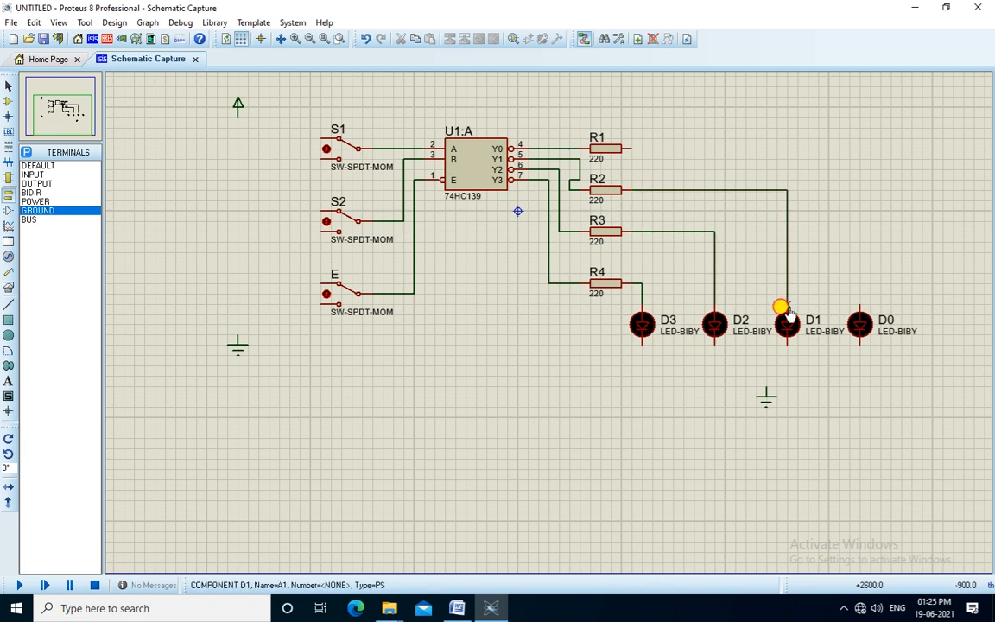
pyautogui.click(633, 148)
pyautogui.click(859, 309)
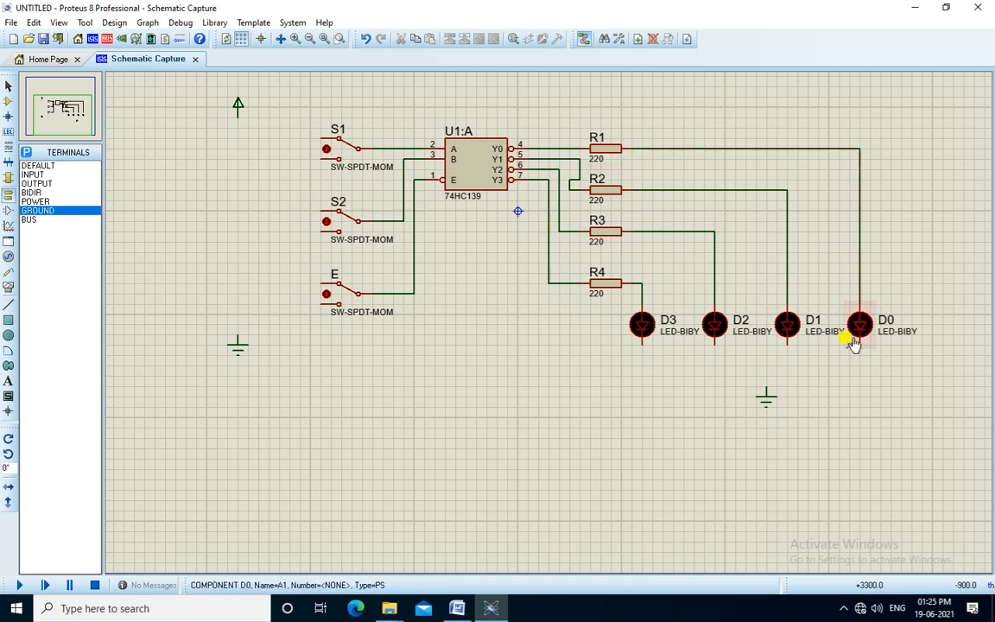
# Connect the cathodes of LEDs D0, D1, D2 and D3 to the ground terminal below them through a common wire
pyautogui.click(858, 342)
pyautogui.click(766, 388)
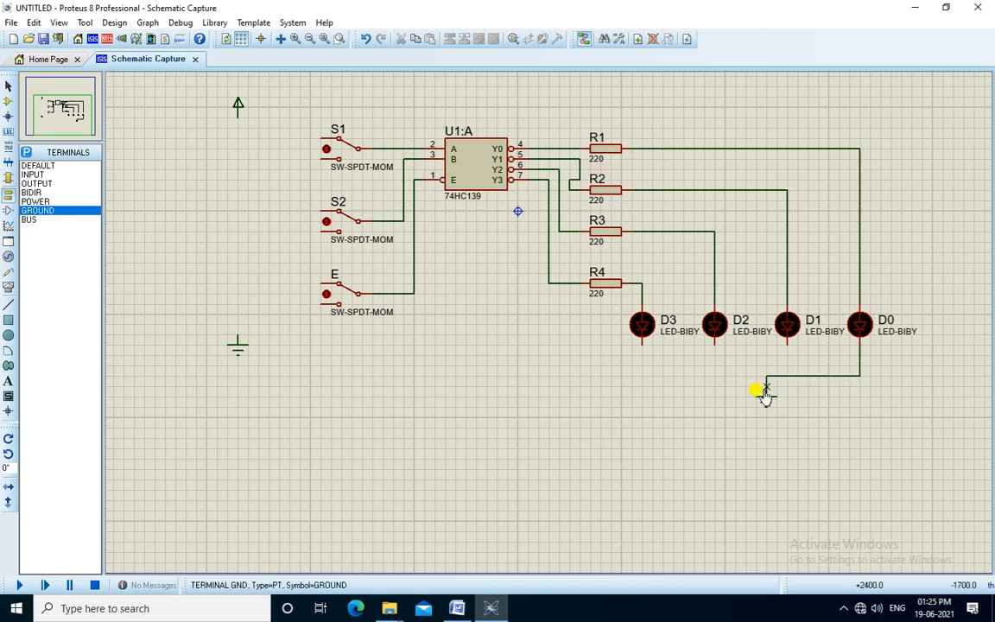
pyautogui.click(786, 375)
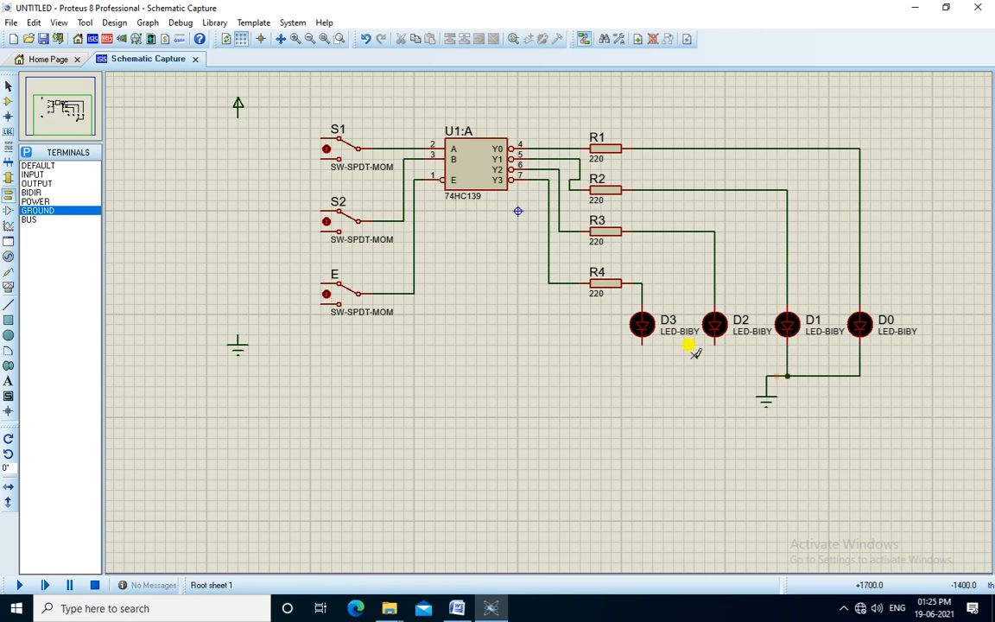
pyautogui.click(714, 343)
pyautogui.click(765, 376)
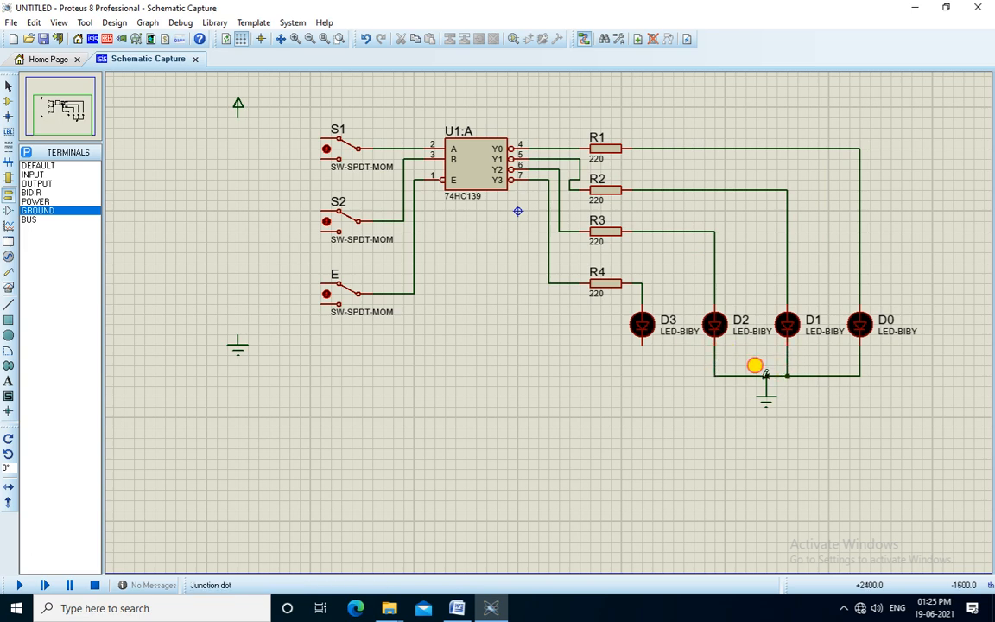
pyautogui.click(642, 339)
pyautogui.click(714, 375)
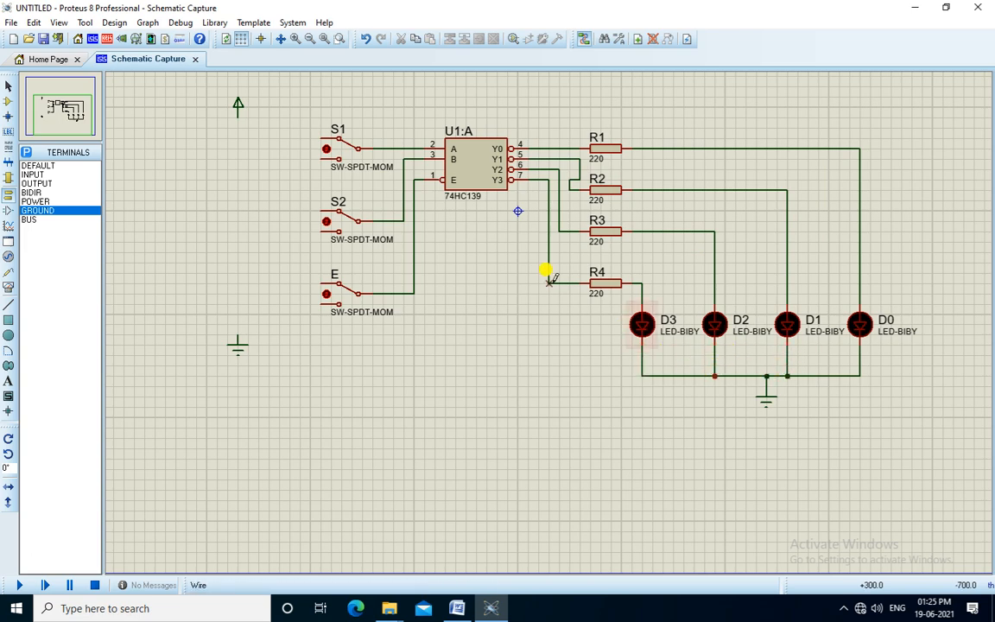
# Wire the upper contacts of switches S1, S2 and E to the power terminal through a common rail
pyautogui.click(312, 137)
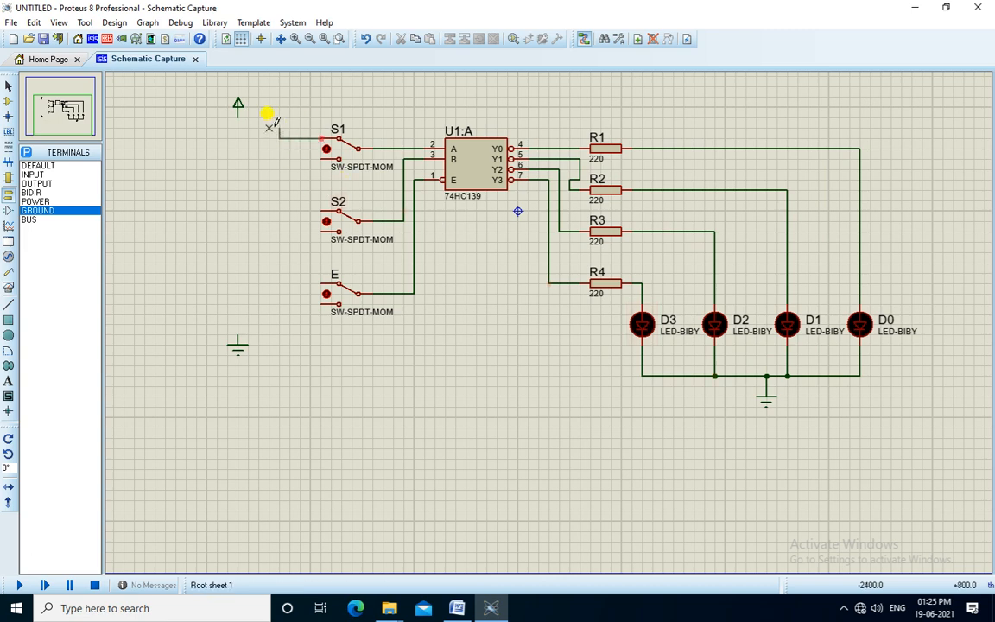
pyautogui.click(235, 119)
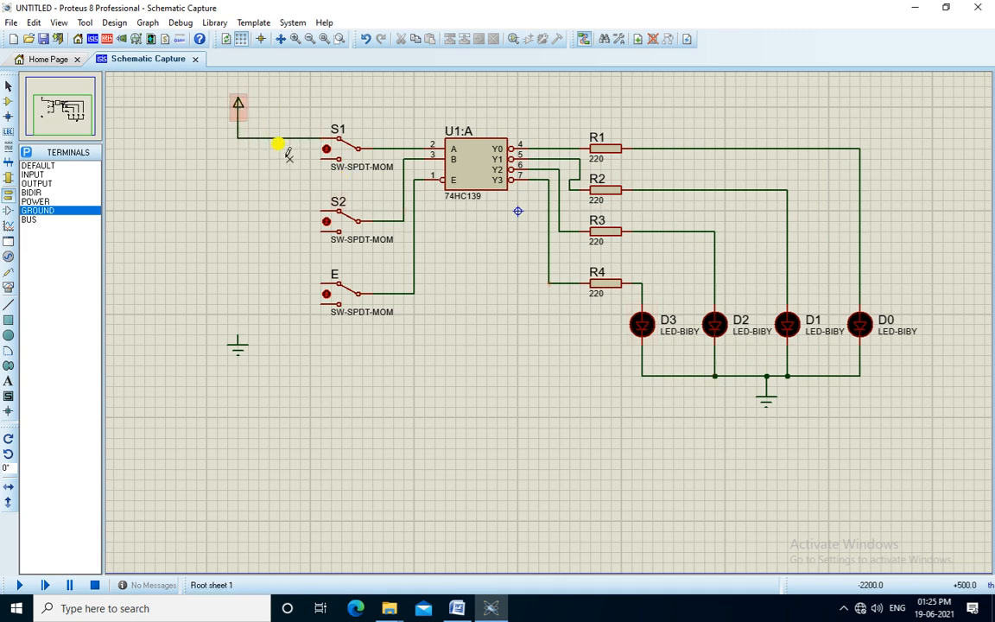
pyautogui.click(311, 210)
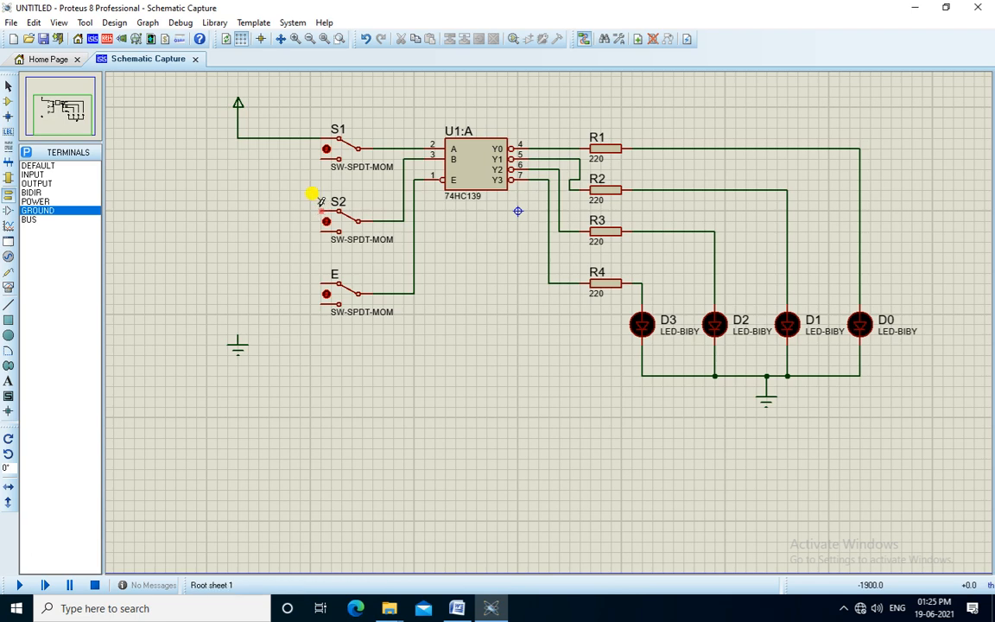
pyautogui.click(238, 138)
pyautogui.click(321, 283)
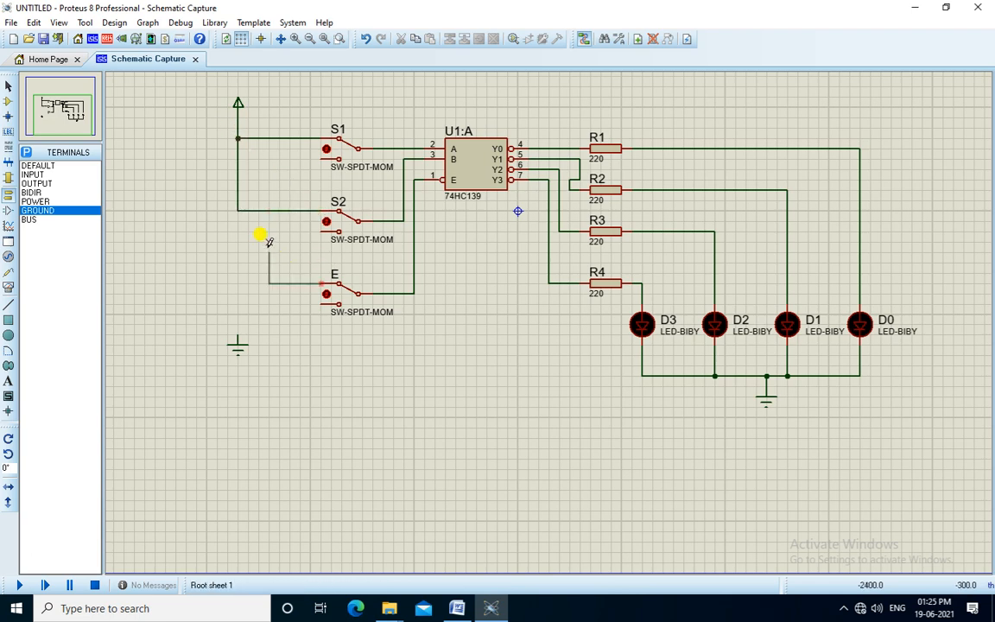
pyautogui.click(237, 210)
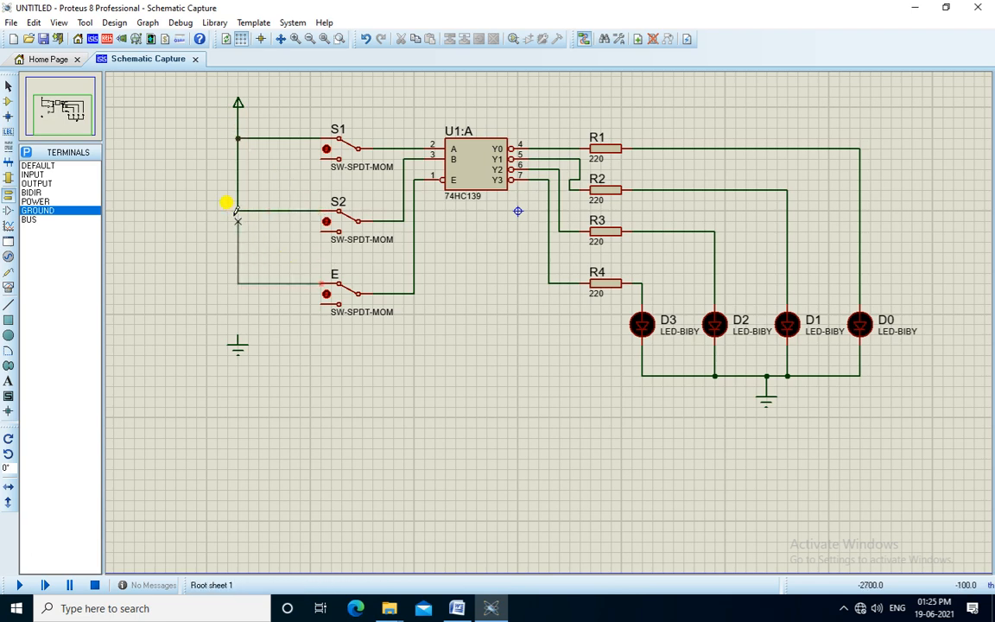
# Wire the lower contacts of switches S1, S2 and E to the ground terminal beside the switches through a common rail
pyautogui.click(321, 159)
pyautogui.click(237, 333)
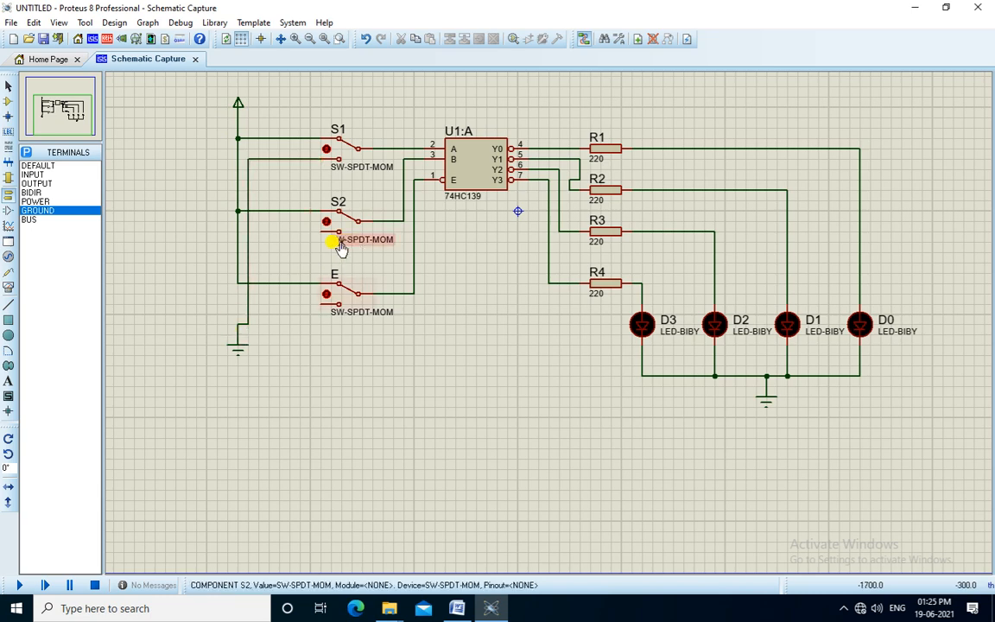
pyautogui.click(316, 232)
pyautogui.click(249, 231)
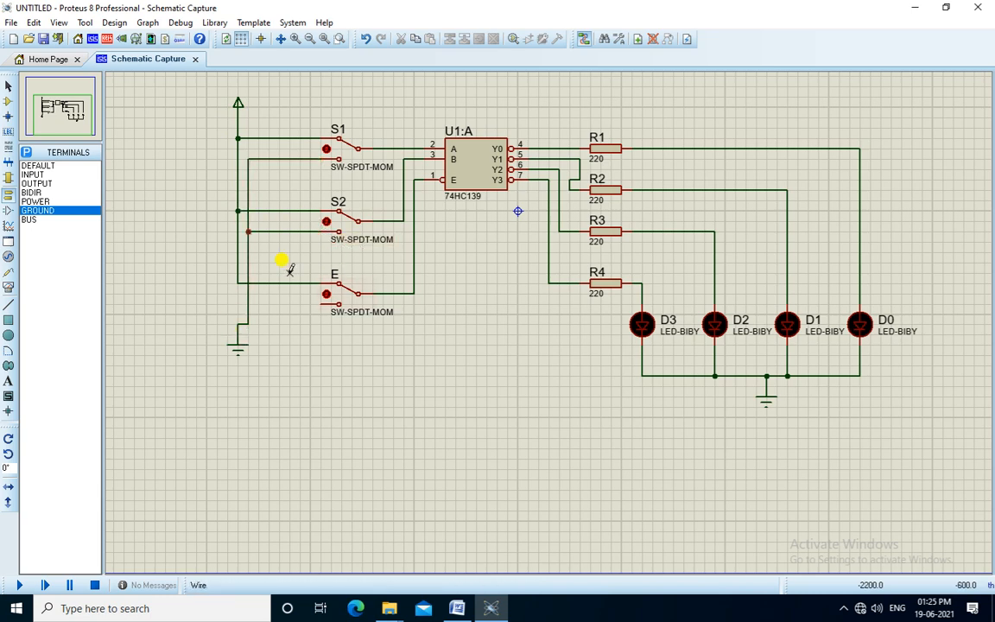
pyautogui.click(321, 304)
pyautogui.click(249, 304)
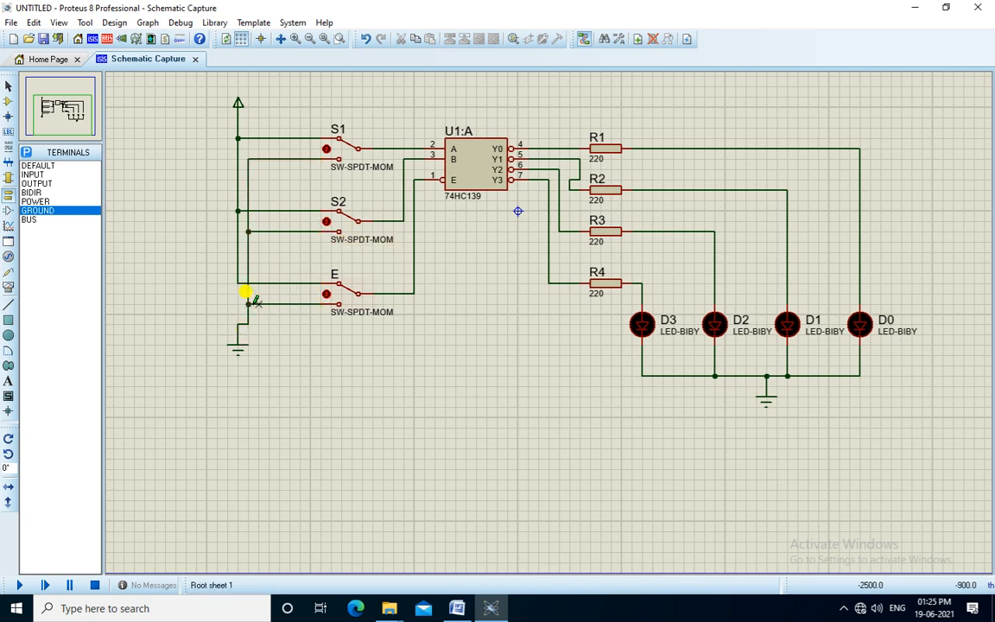
# Move the power and ground terminals together with their vertical rails closer to the switches
pyautogui.scroll(1, 620, 235)
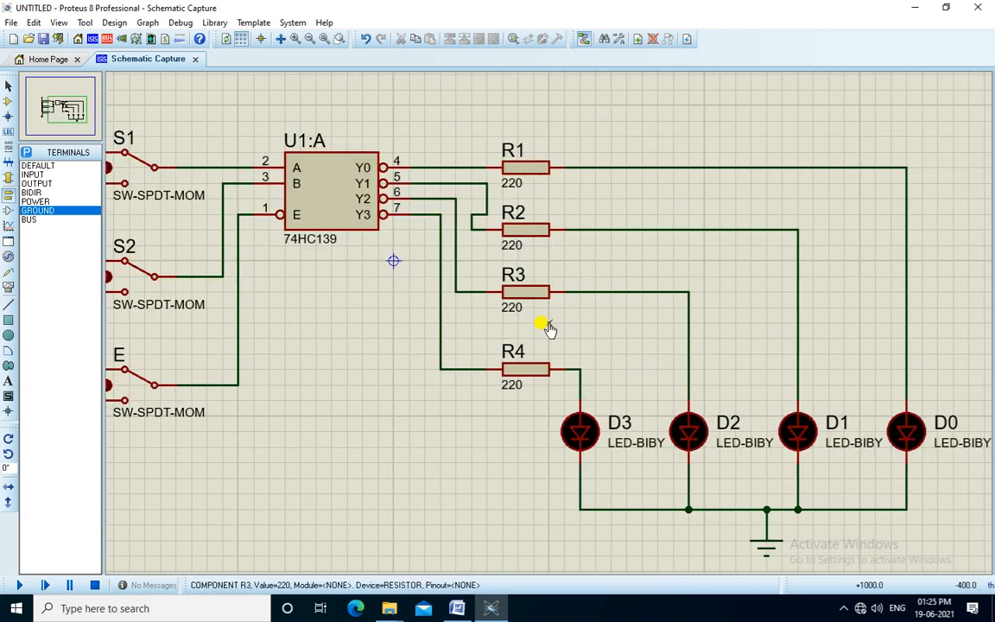
pyautogui.click(62, 104)
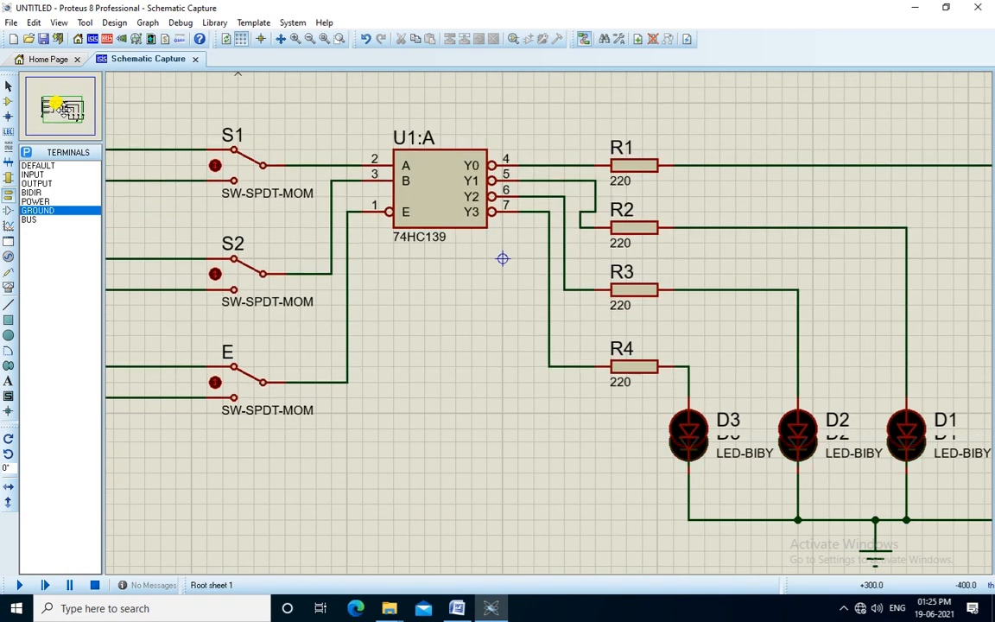
pyautogui.scroll(-1, 66, 114)
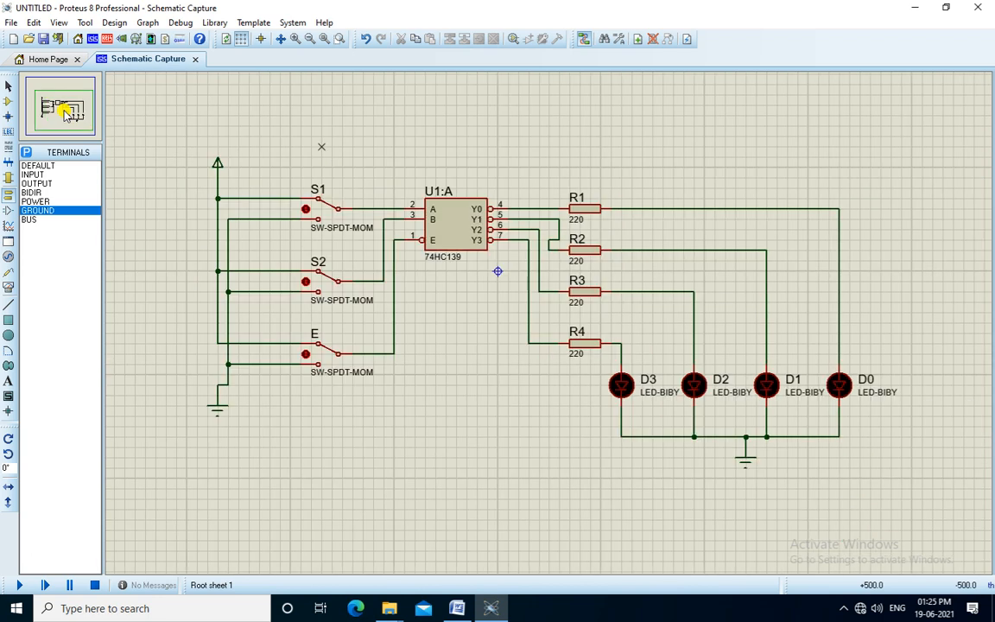
pyautogui.moveTo(207, 136); pyautogui.dragTo(259, 467)
pyautogui.moveTo(232, 387); pyautogui.dragTo(276, 393)
# Try to move the three switches with their power and ground wiring closer to the decoder, and undo the move
pyautogui.click(196, 141)
pyautogui.moveTo(215, 100); pyautogui.dragTo(362, 456)
pyautogui.moveTo(311, 417); pyautogui.dragTo(334, 417)
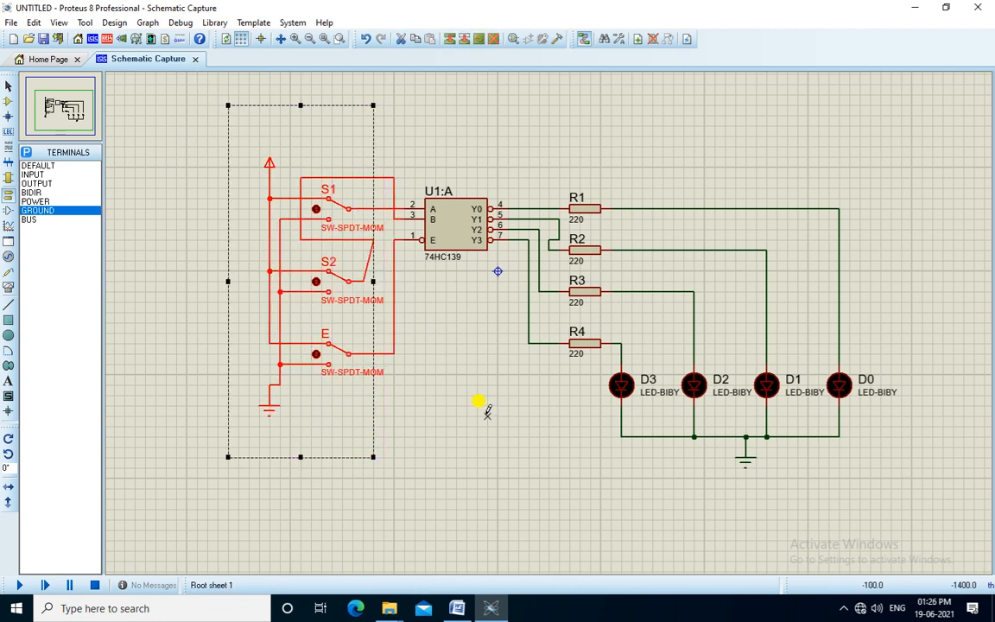
pyautogui.click(365, 39)
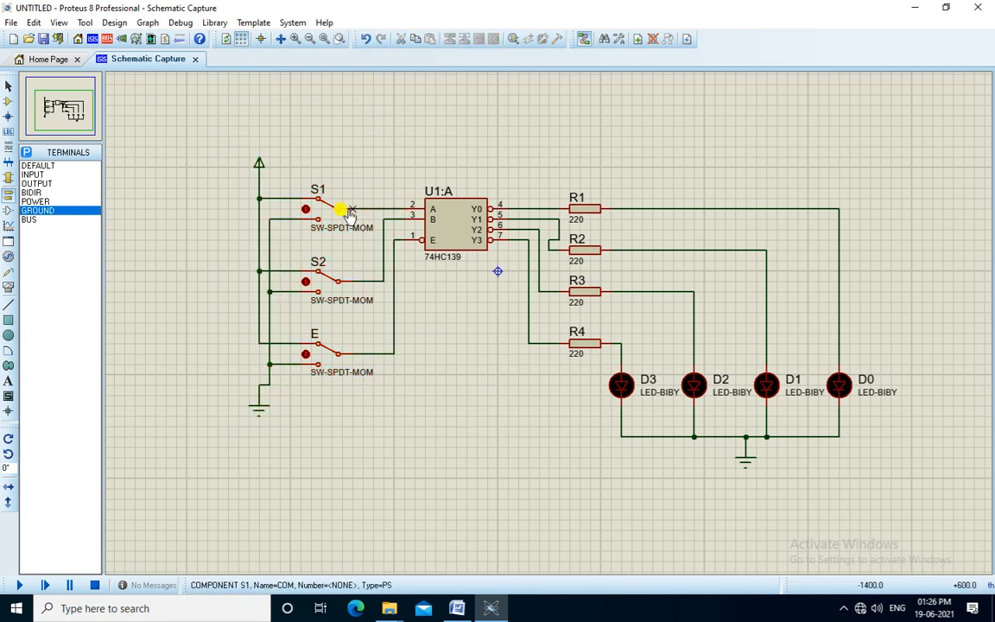
# Run the simulation with switches S1, S2 and E all set to ground
pyautogui.click(56, 103)
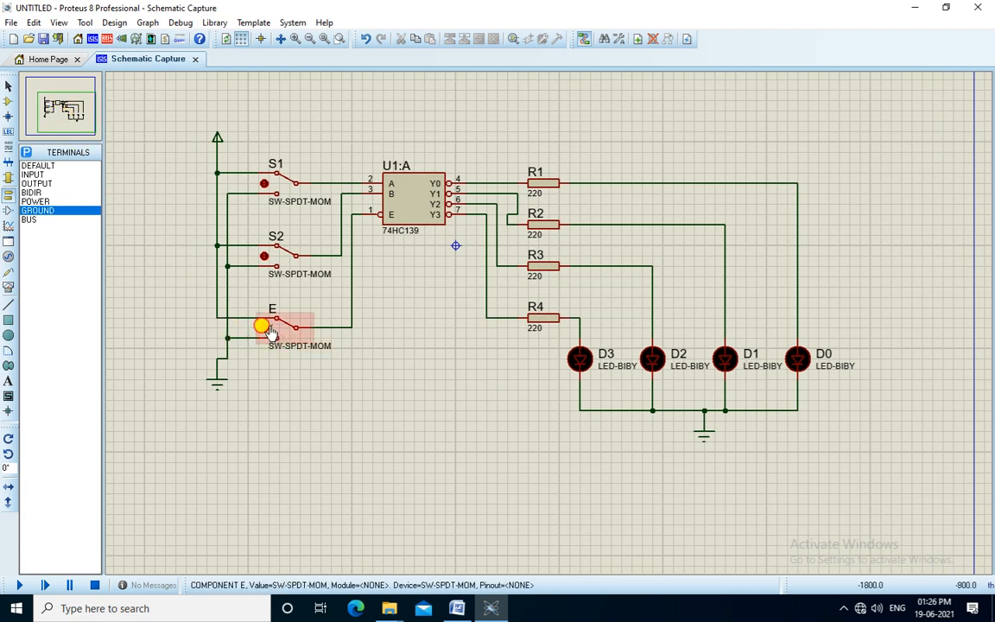
pyautogui.click(265, 254)
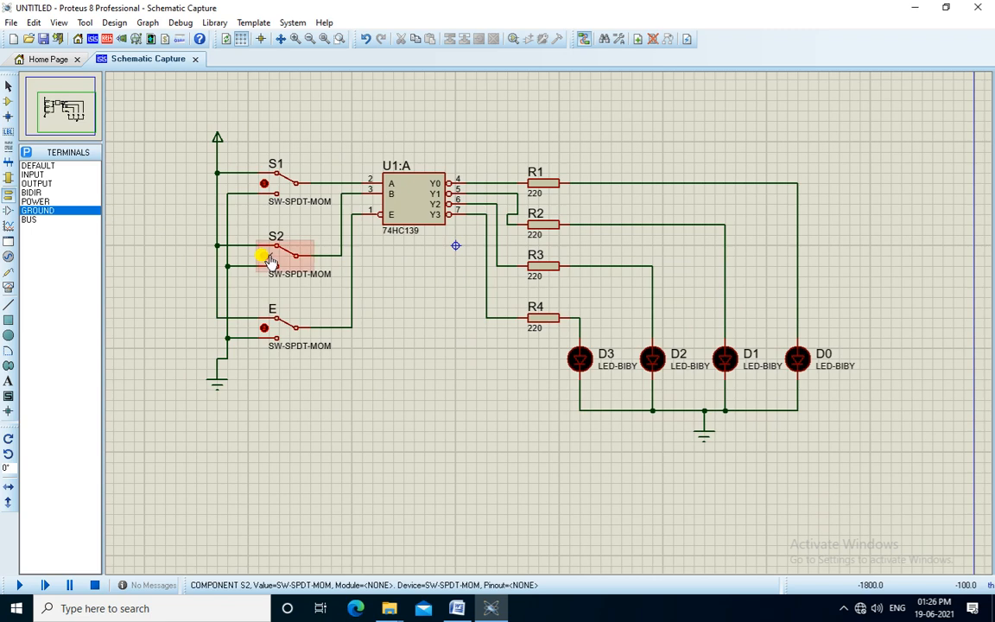
pyautogui.click(264, 181)
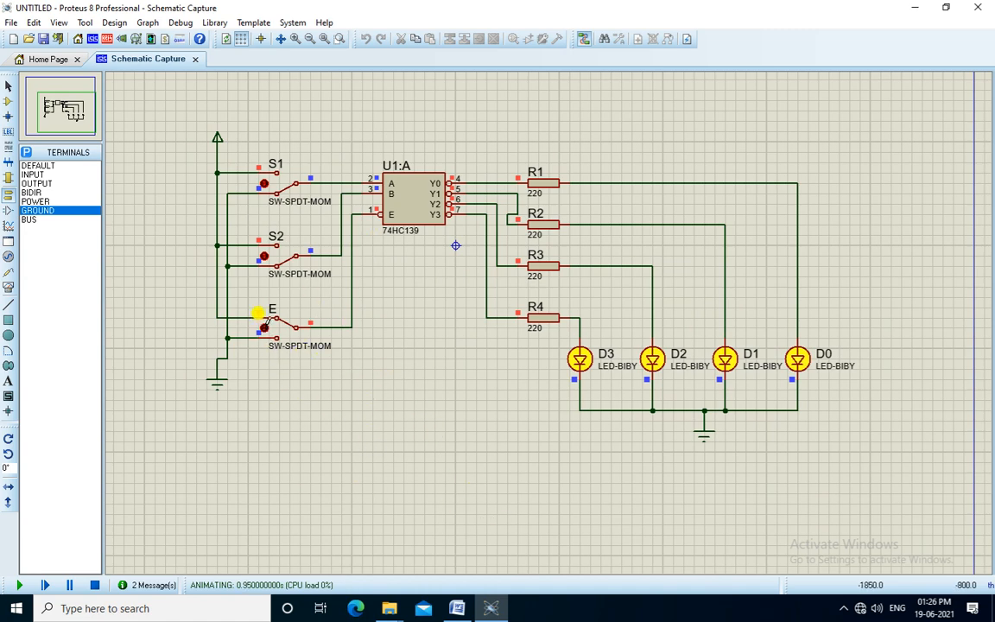
pyautogui.click(263, 317)
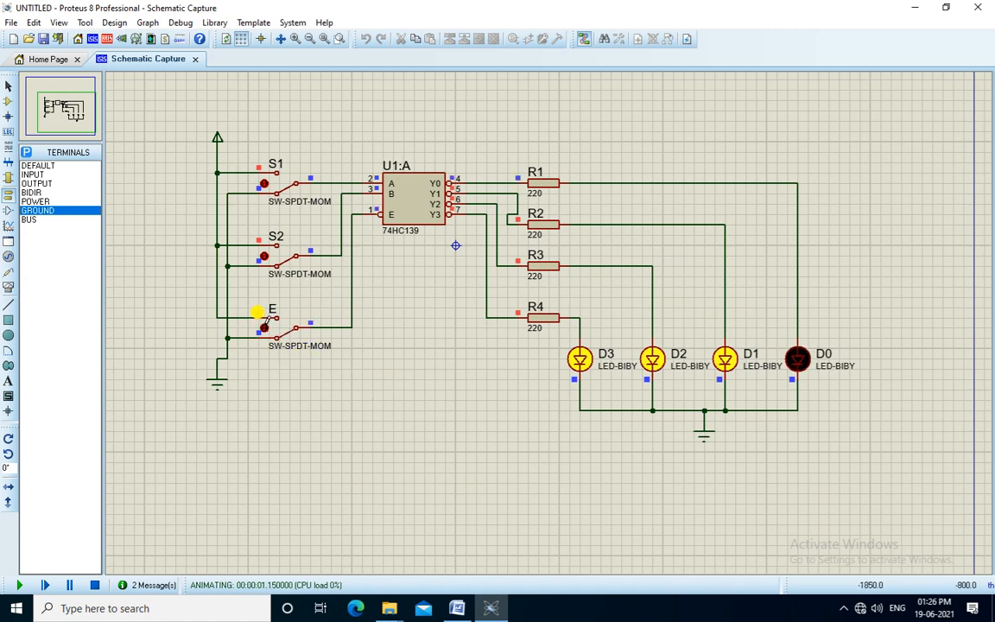
# Stop the simulation and switch to the B.Sc.I chart document in Word, showing the truth table below the diagram
pyautogui.click(94, 586)
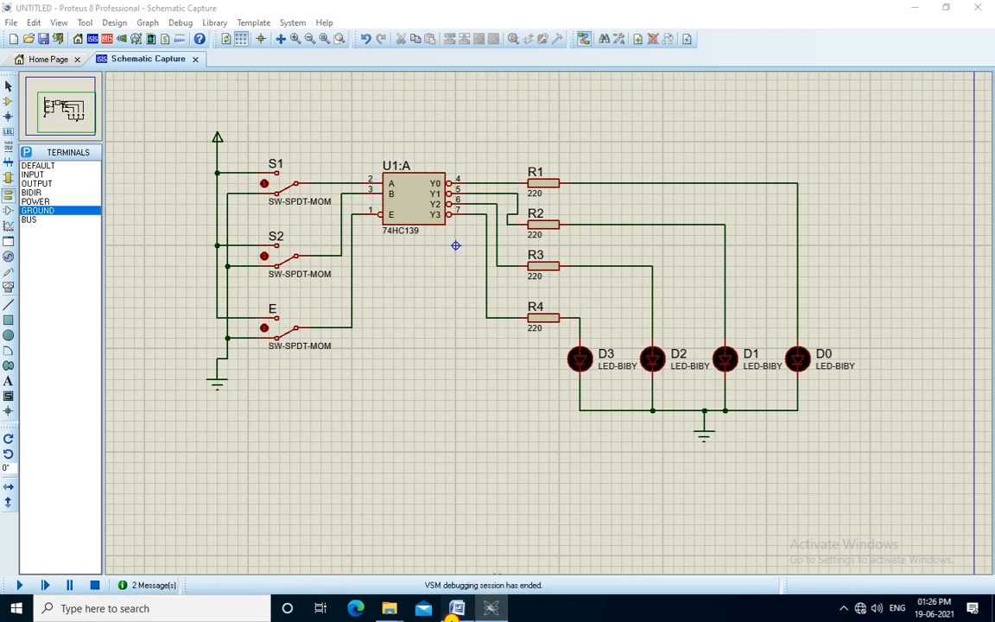
pyautogui.click(456, 608)
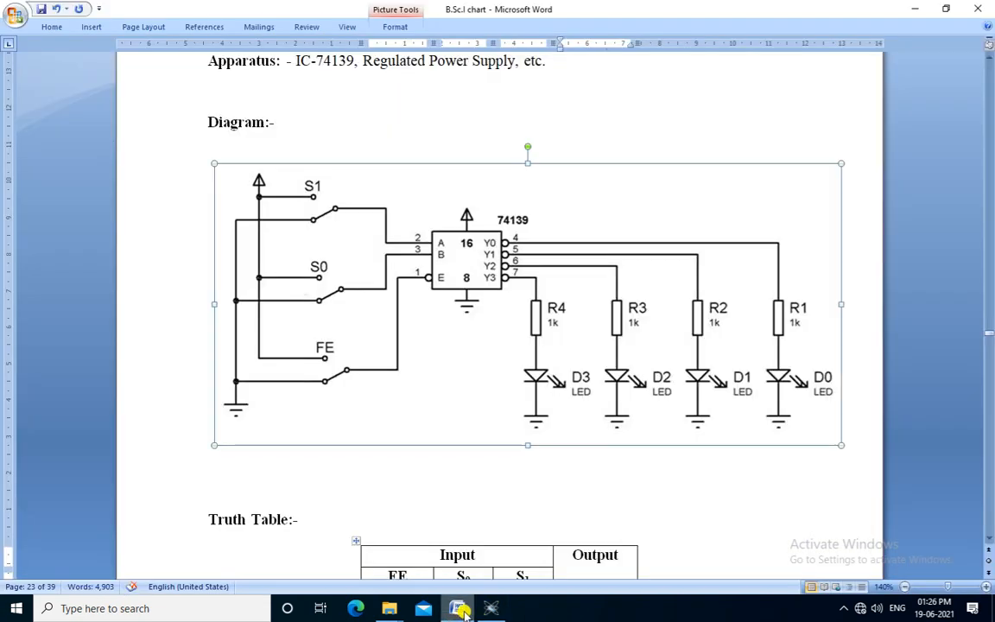
pyautogui.click(464, 610)
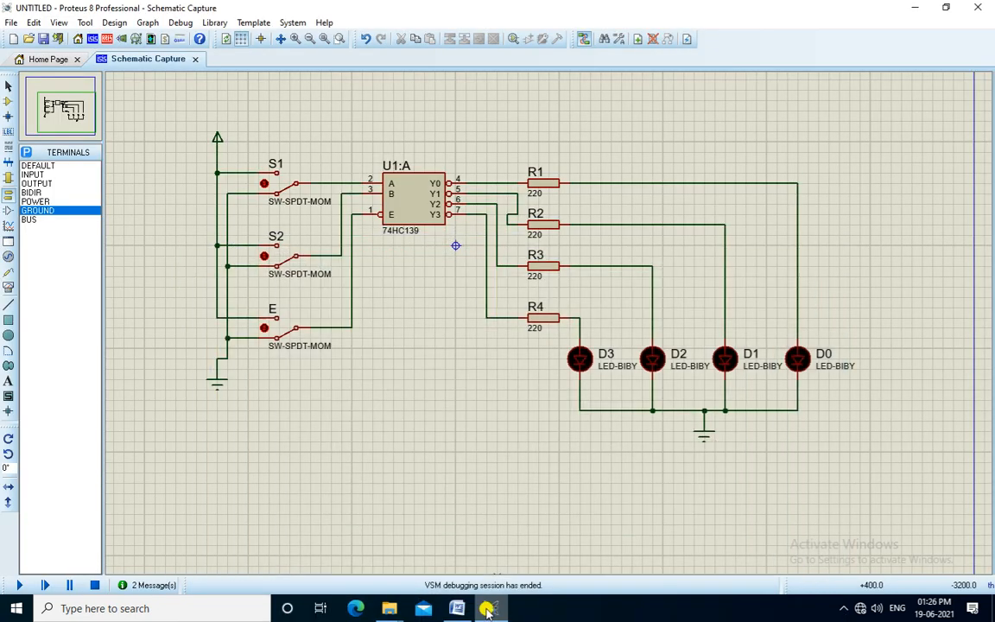
pyautogui.click(486, 349)
pyautogui.click(464, 609)
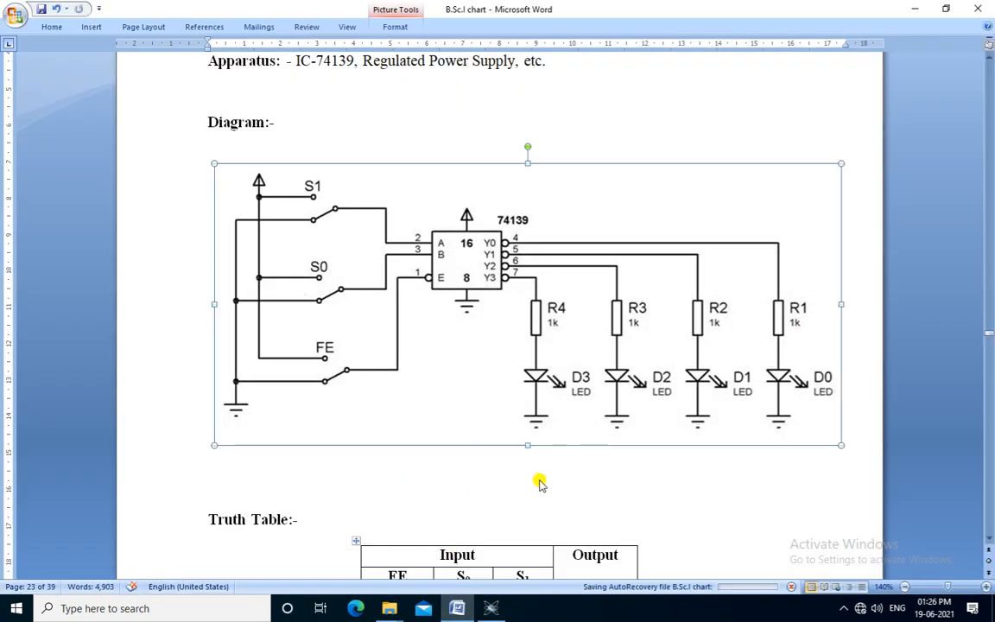
pyautogui.press('pagedown')
pyautogui.scroll(5, 546, 412)
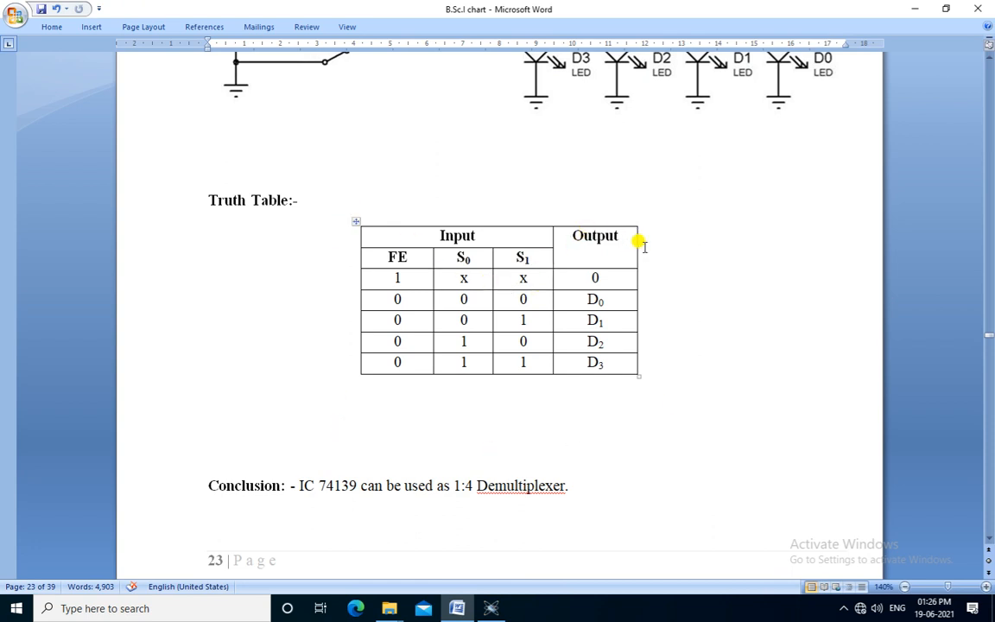
# Examine the truth table by highlighting the FE input and D0 output of the all-zero row and the FE value of the first row
pyautogui.doubleClick(395, 298)
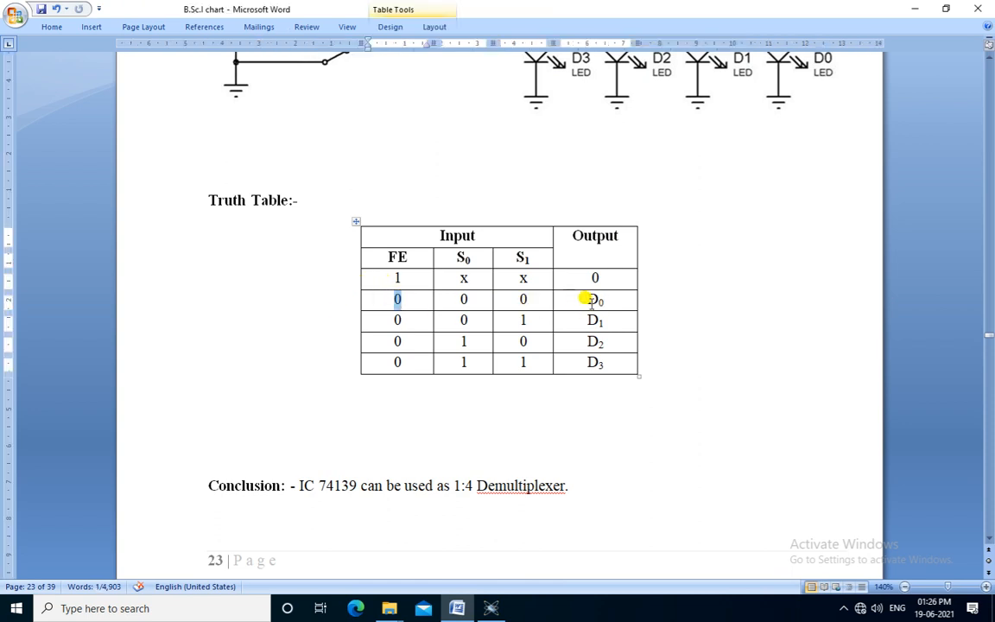
pyautogui.moveTo(577, 295); pyautogui.dragTo(592, 295)
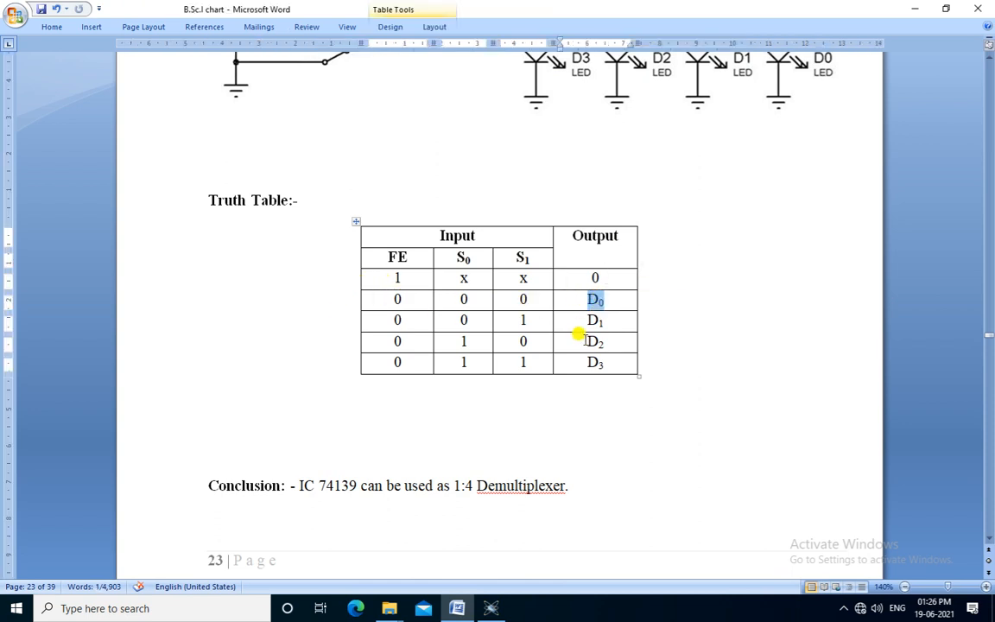
pyautogui.moveTo(378, 281); pyautogui.dragTo(397, 267)
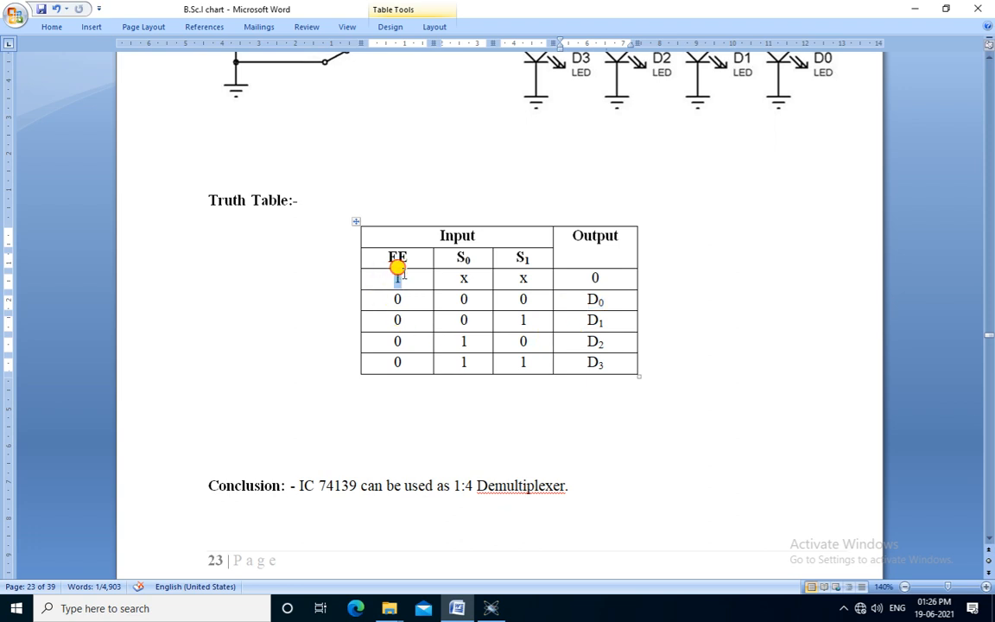